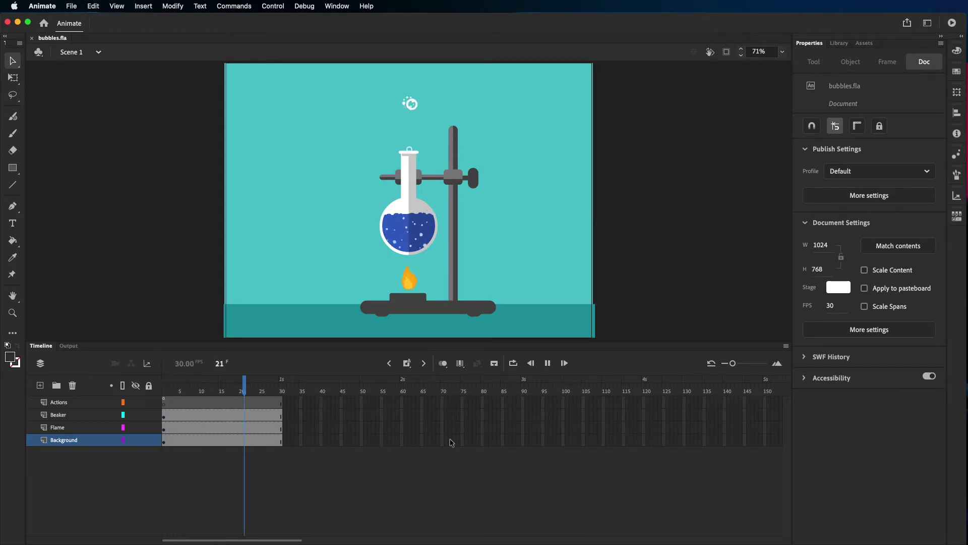
Stop the flask animation's playback with the playhead resting on frame 1
key("Return")
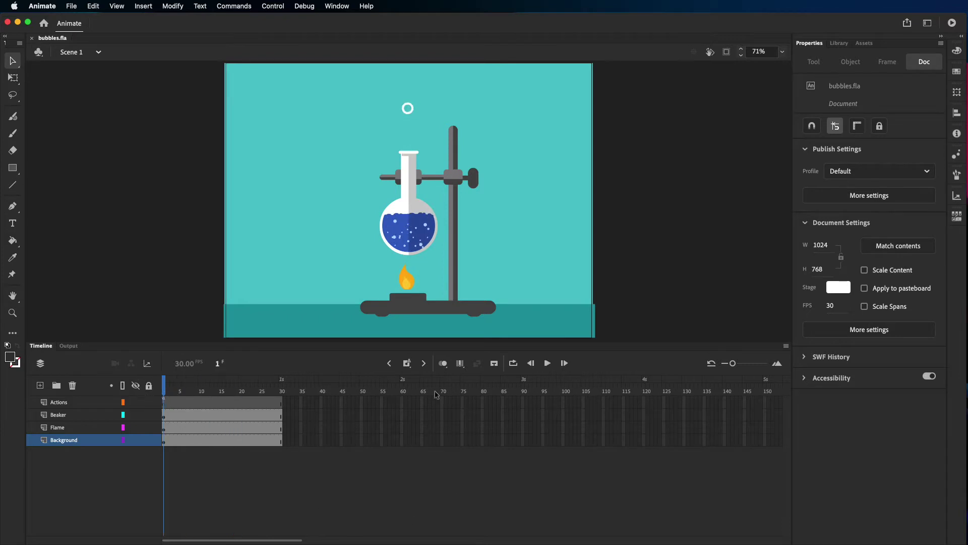
Quick Look preview Blow Torch long.wav and then water bubbles.wav in the Finder bubbles folder
key("super+Tab")
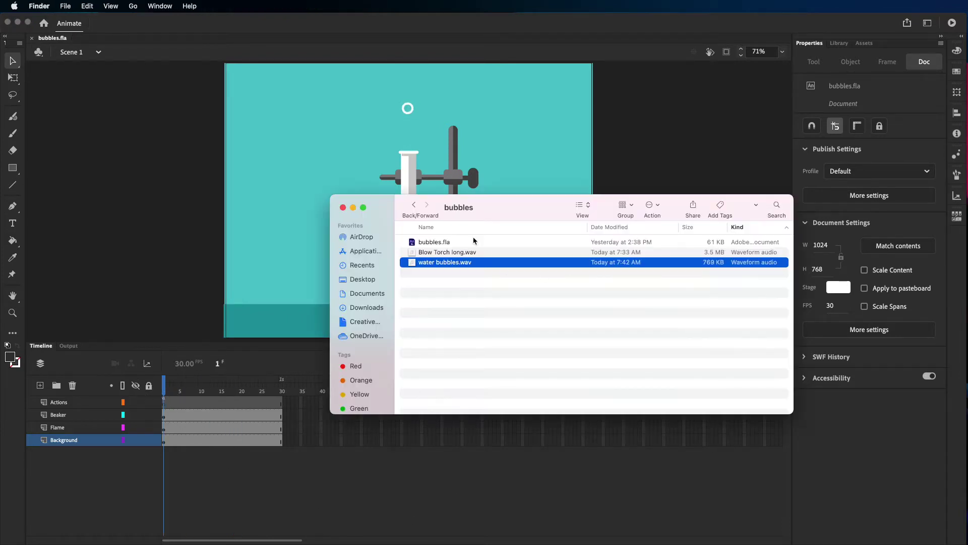
left_click(435, 252)
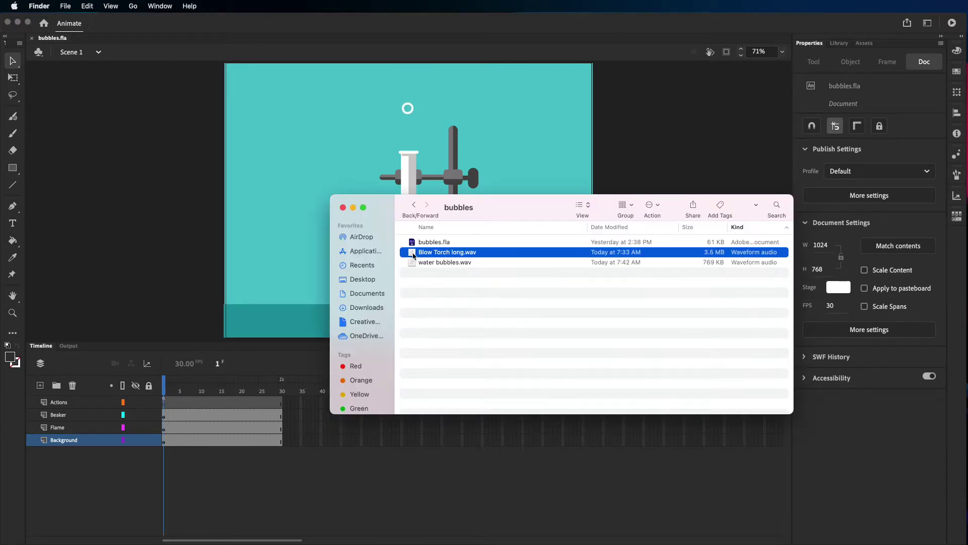
key("space")
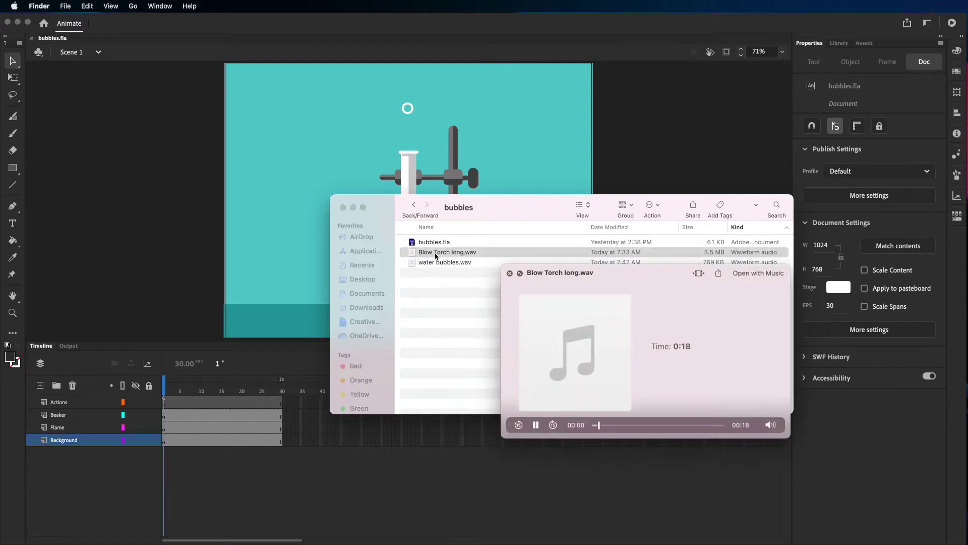
key("Down")
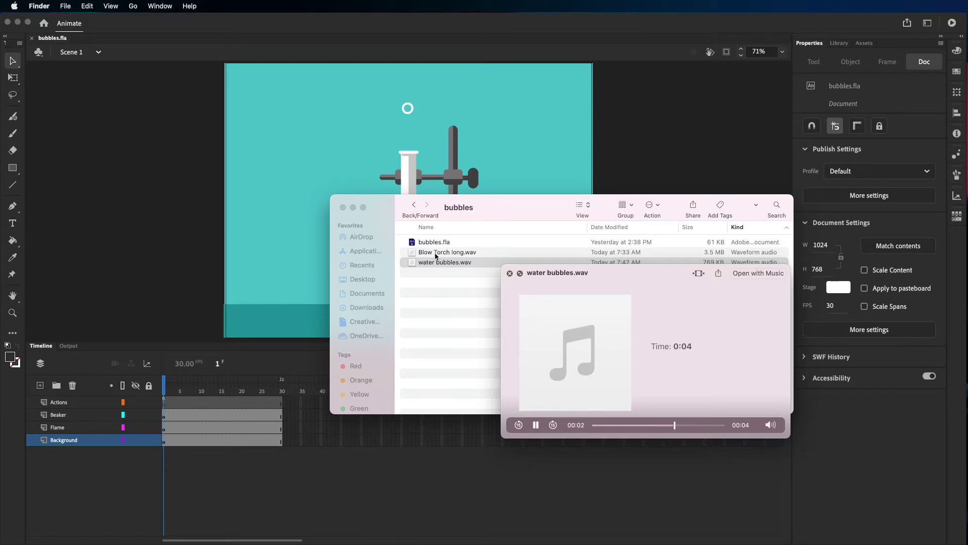
key("super+Tab")
key("super+Tab")
Copy the Water Bubbles video's YouTube URL and return to the Ontiva converter tab
scroll(352, 87, "up", 1)
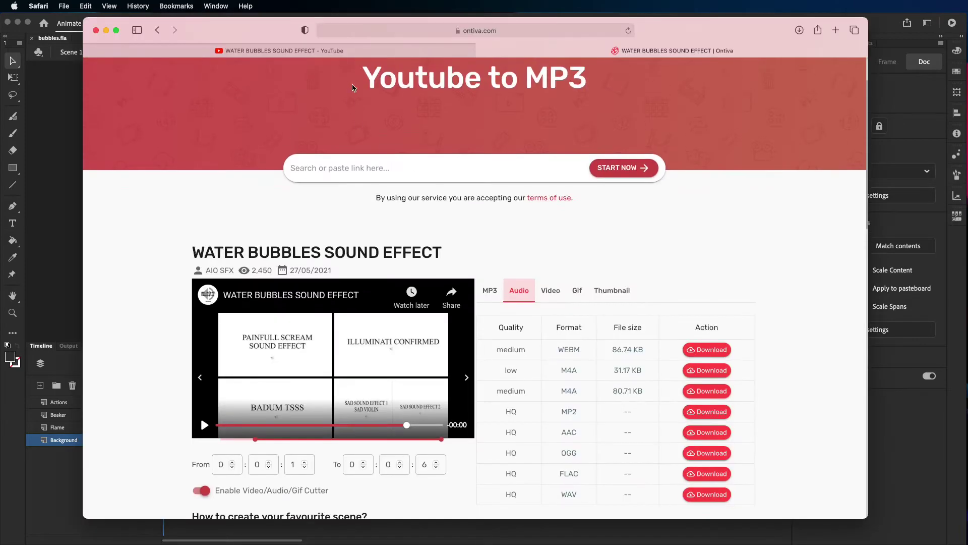
scroll(264, 95, "up", 3)
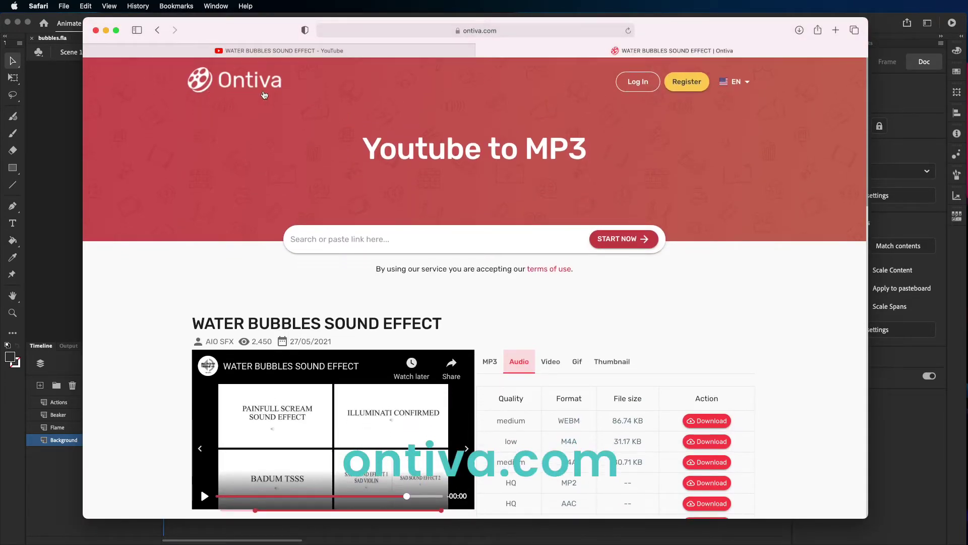
scroll(307, 97, "down", 2)
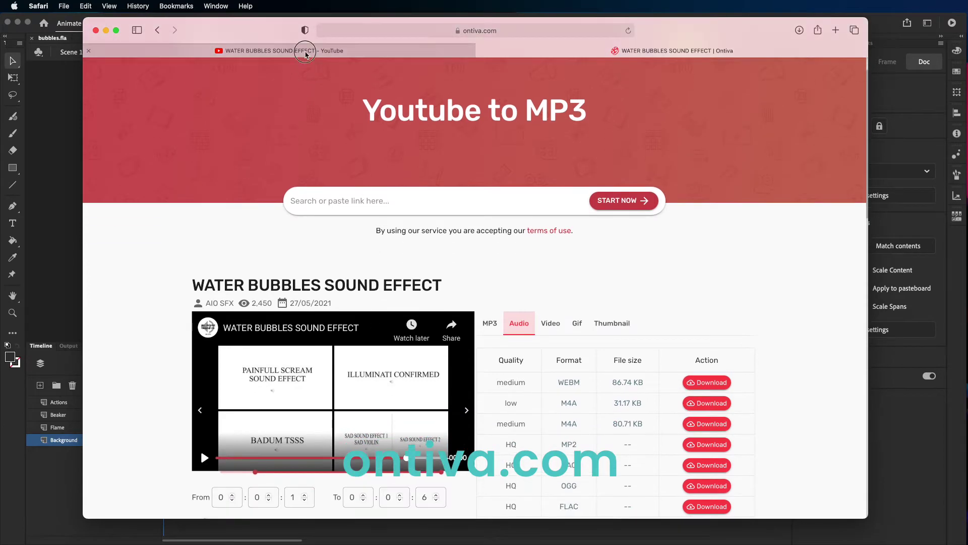
left_click(306, 52)
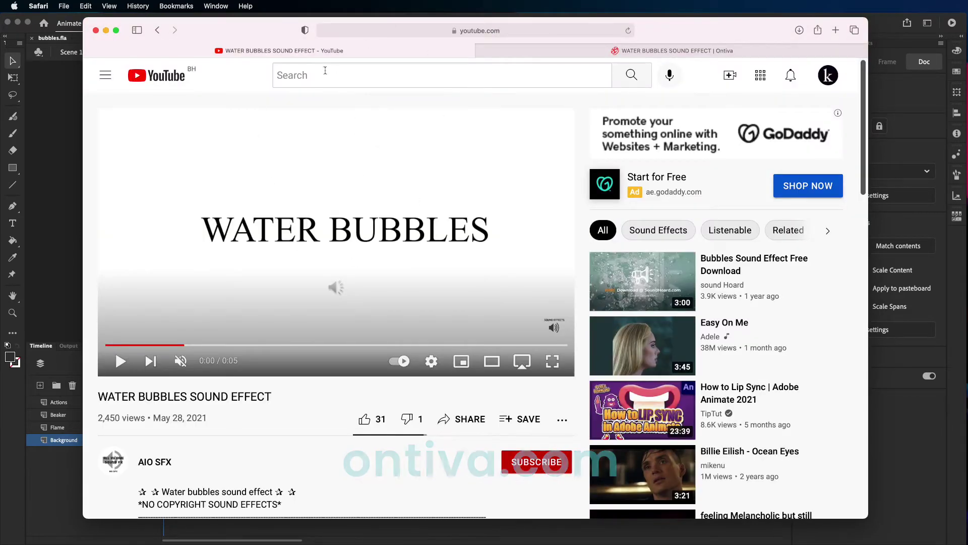
left_click(487, 31)
key("super+c")
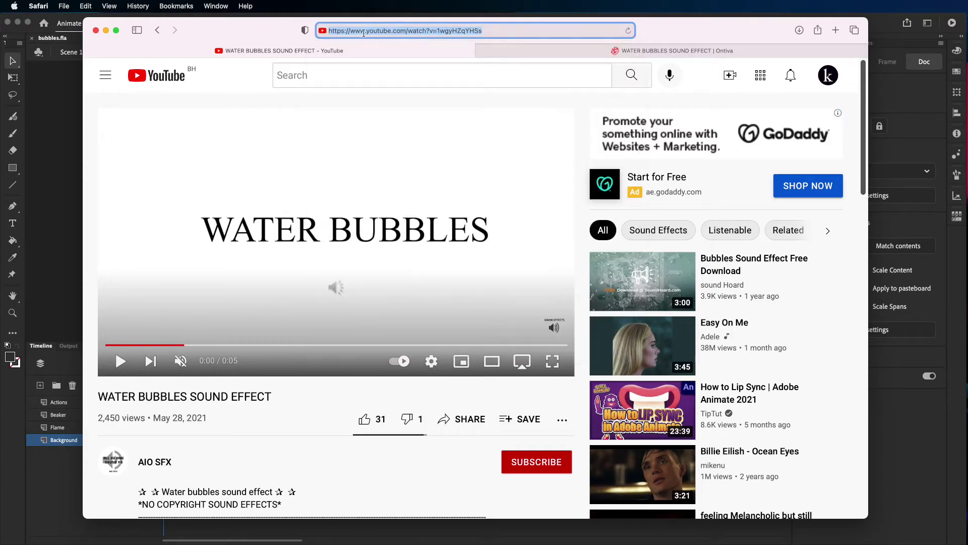
left_click(649, 50)
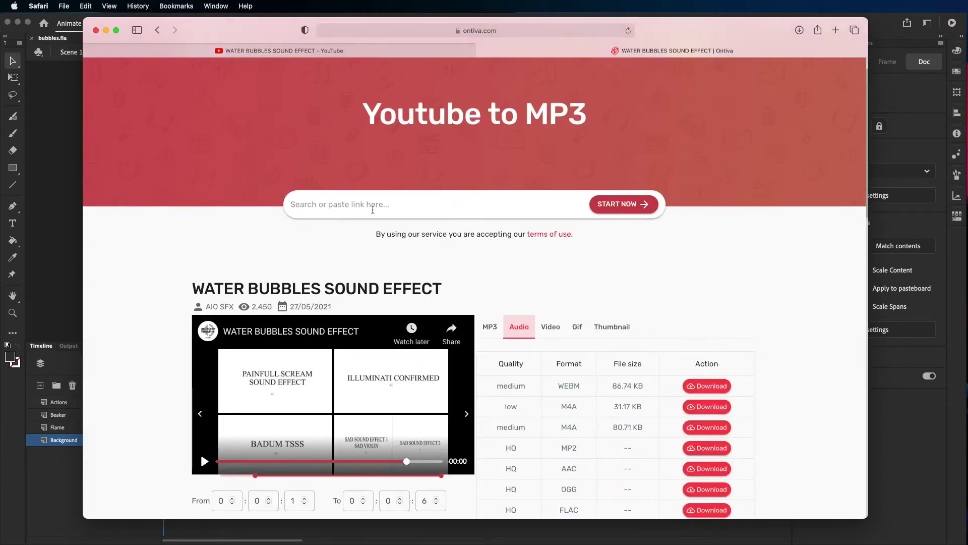
Browse Ontiva's MP3 audio format download options for the clip, then return to Animate
scroll(520, 261, "down", 1)
scroll(520, 260, "down", 2)
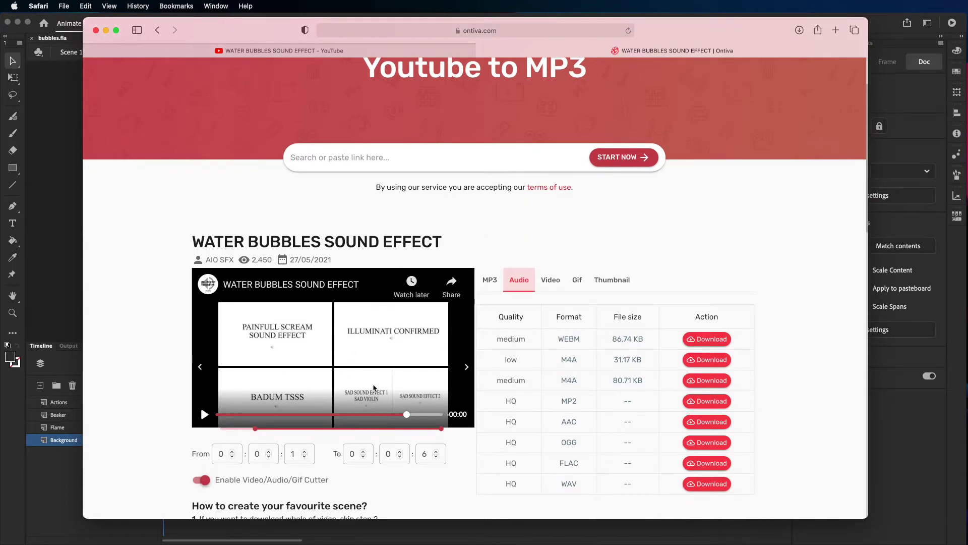
scroll(376, 388, "down", 1)
left_click(494, 277)
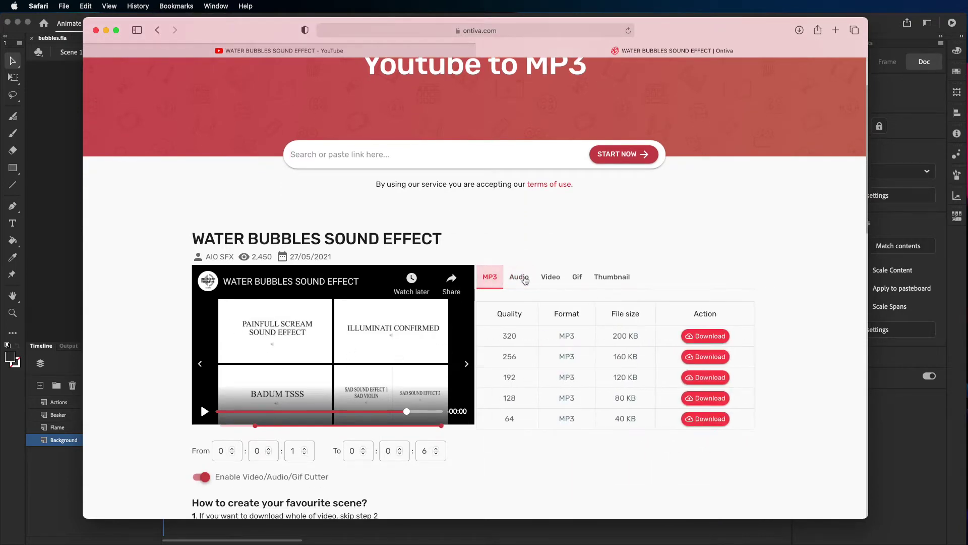
left_click(519, 277)
scroll(519, 389, "down", 2)
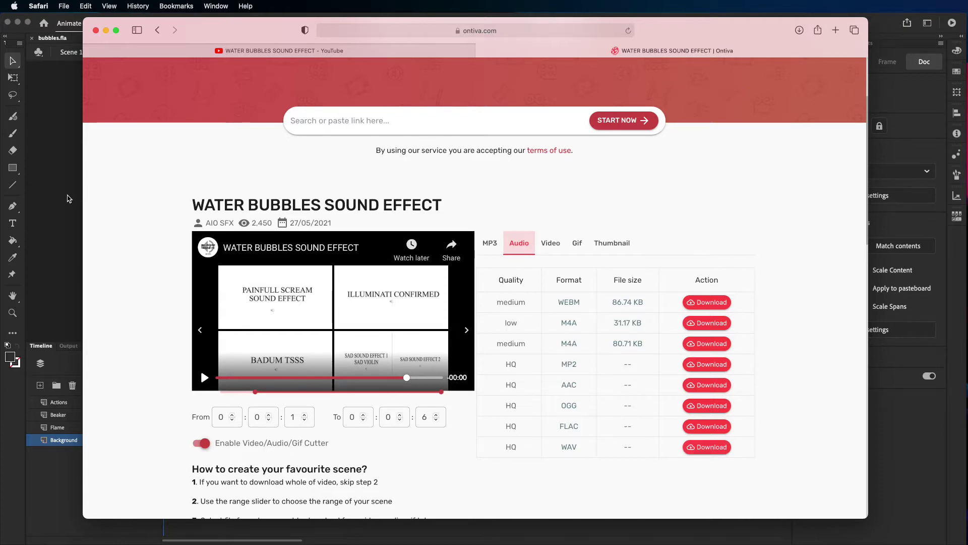
left_click(67, 194)
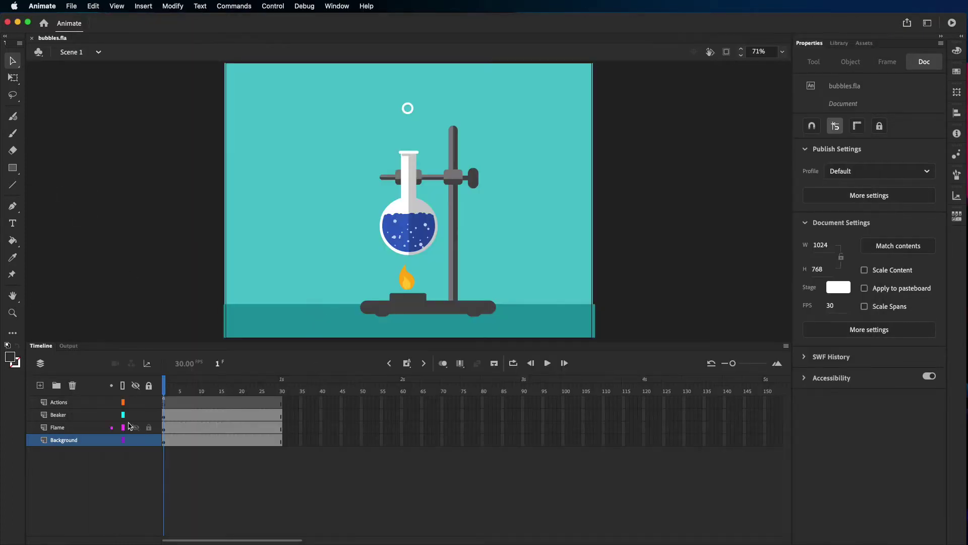
Scrub the animation, then insert frames up to frame 90 across all four layers
left_click_drag(170, 392, 523, 400)
left_click(523, 401)
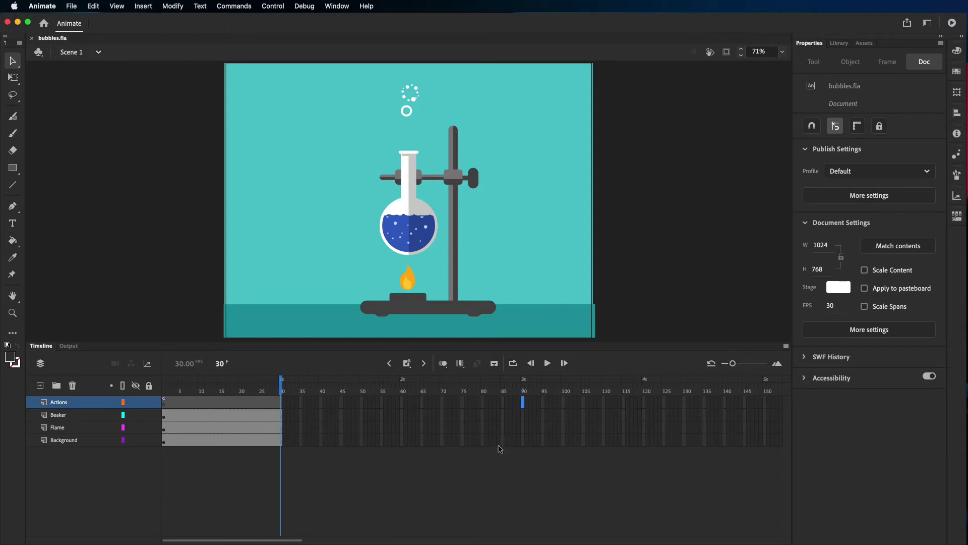
left_click_drag(527, 448, 527, 446)
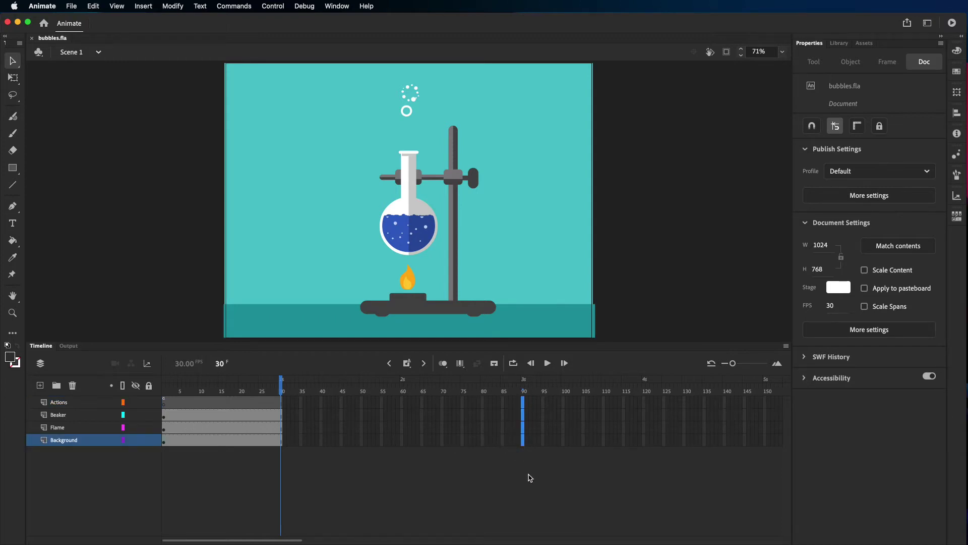
key("F5")
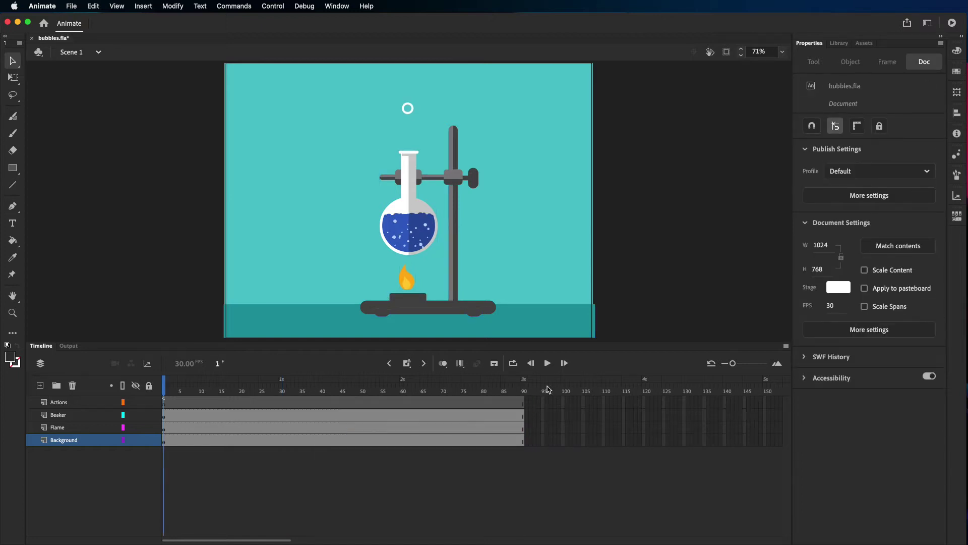
Create a new layer folder above the Actions layer named sound
left_click(81, 402)
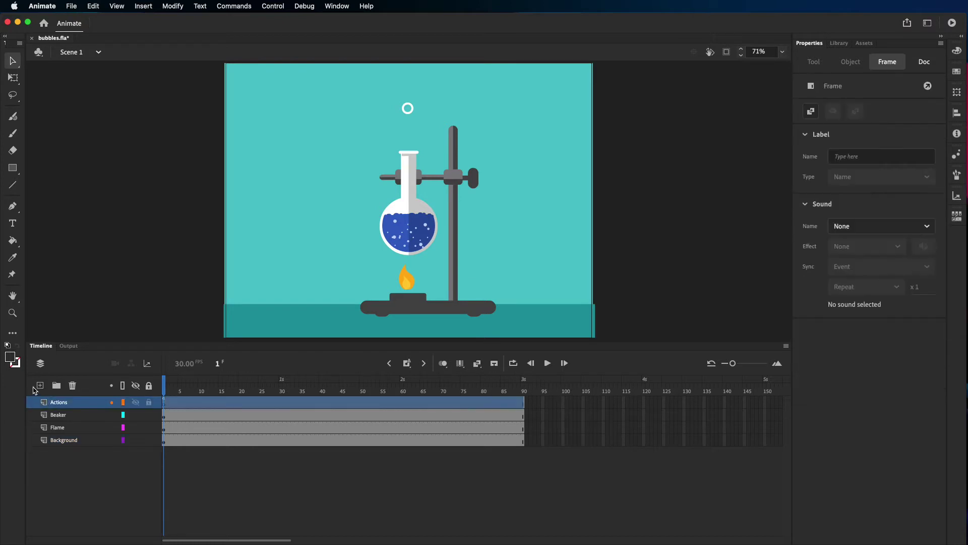
left_click(57, 386)
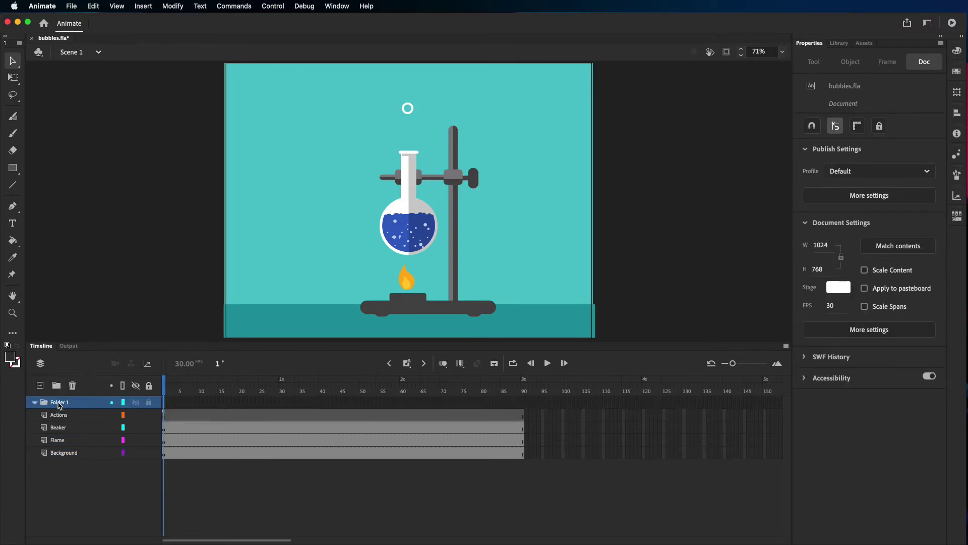
double_click(60, 402)
type("sound")
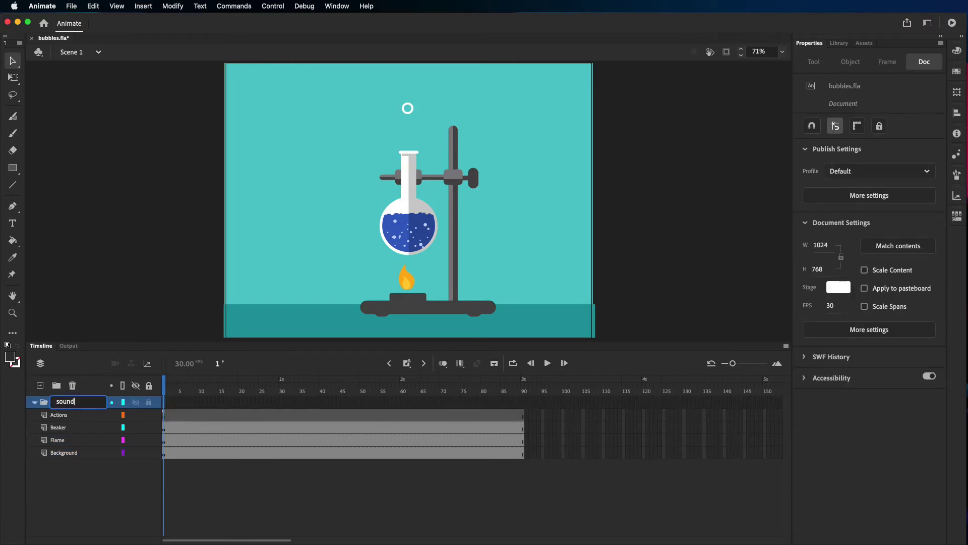
key("Return")
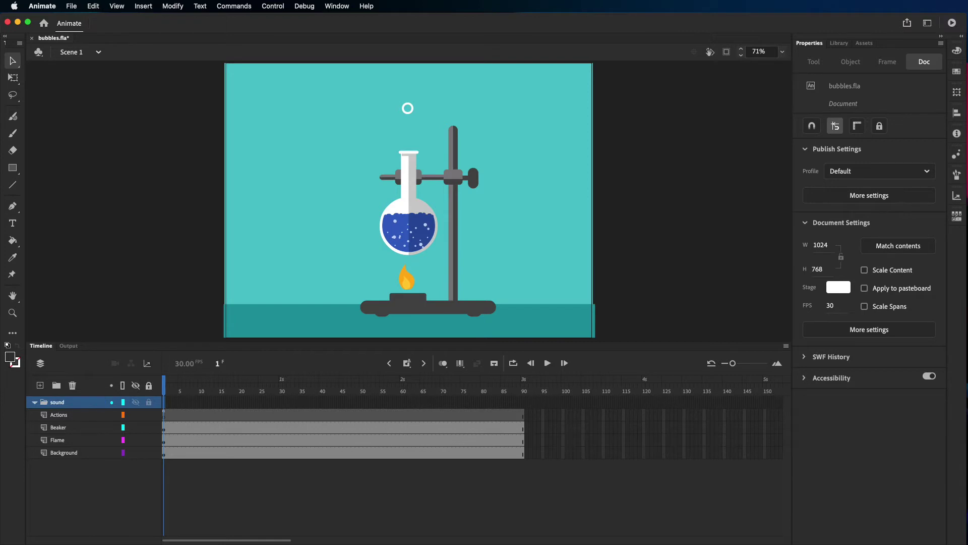
Add two new layers, name one bubbles, and move it into the sound folder
left_click(40, 386)
left_click(40, 386)
double_click(58, 414)
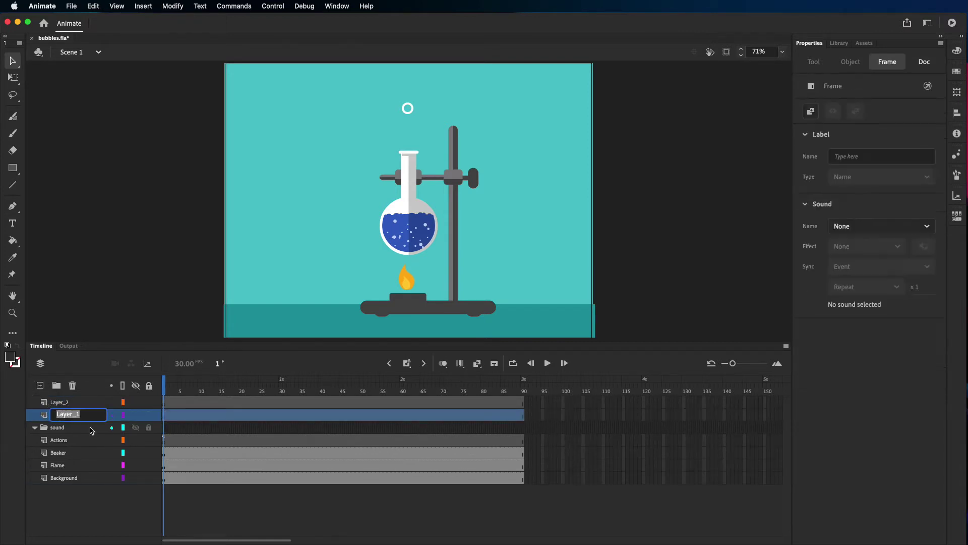
type("bubbles")
left_click(44, 427)
left_click(42, 418)
left_click_drag(42, 422, 40, 427)
left_click(35, 414)
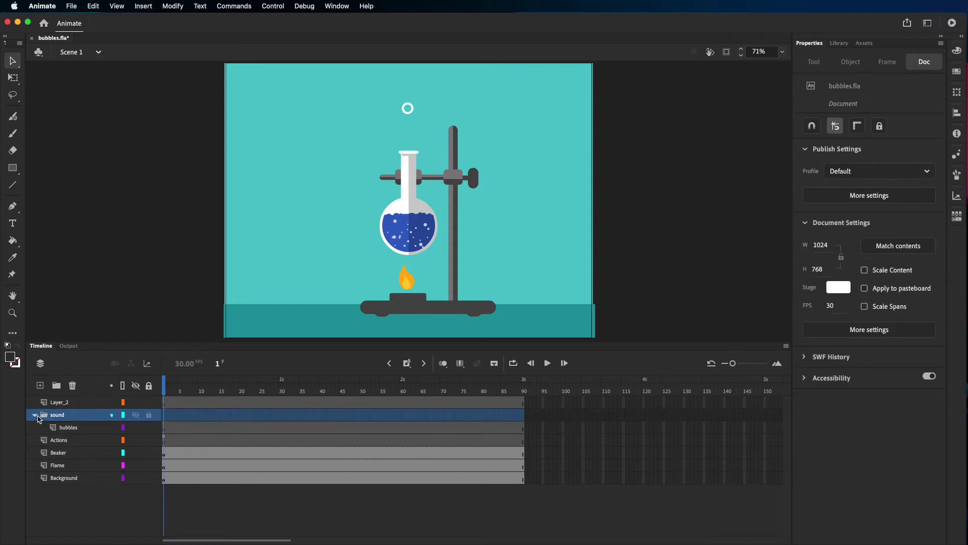
Rename the other new layer flame, move it into the sound folder, and show the Library
double_click(63, 402)
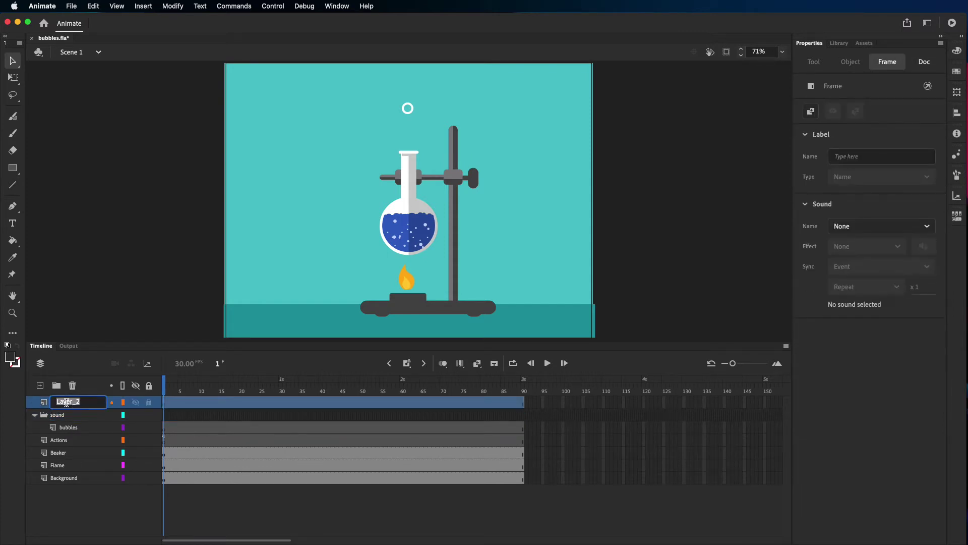
type("flame")
key("Return")
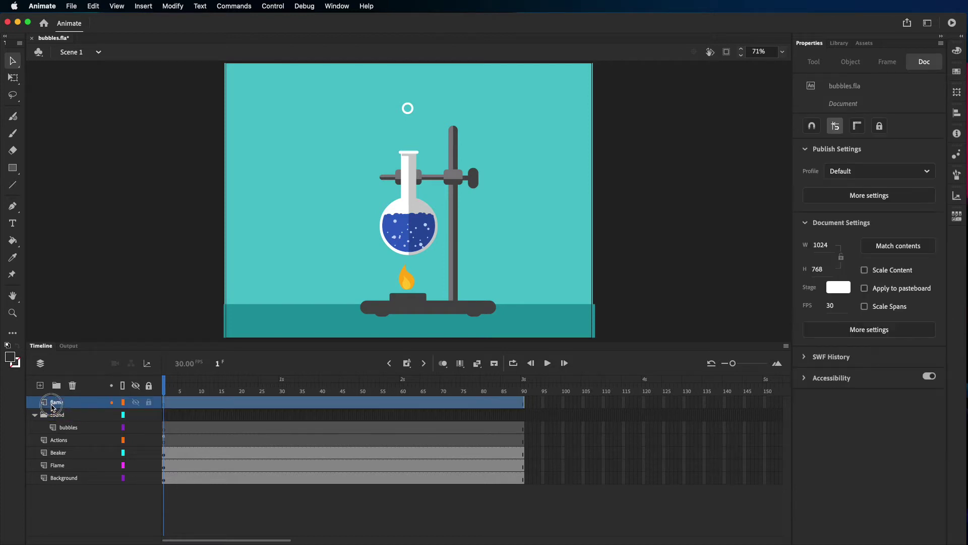
left_click_drag(51, 402, 58, 425)
left_click(64, 428)
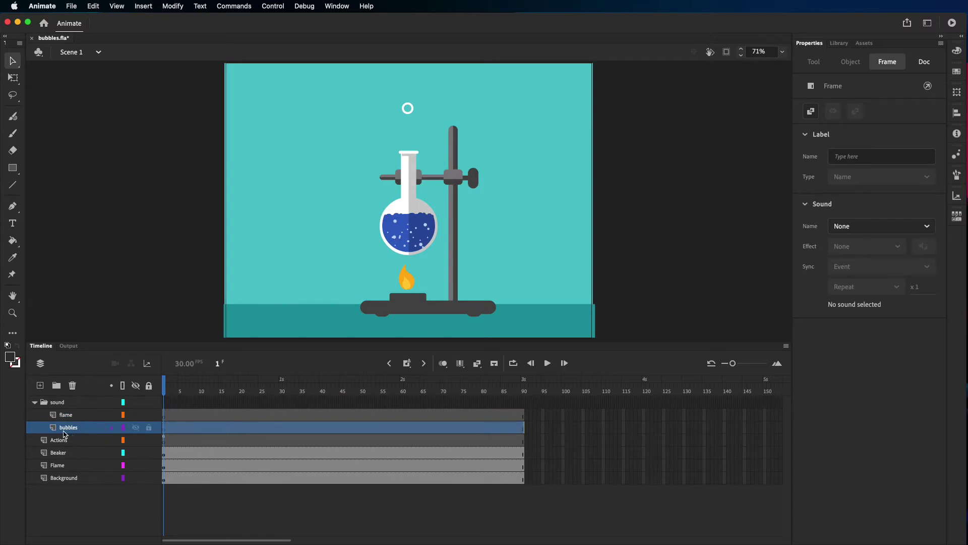
left_click(841, 44)
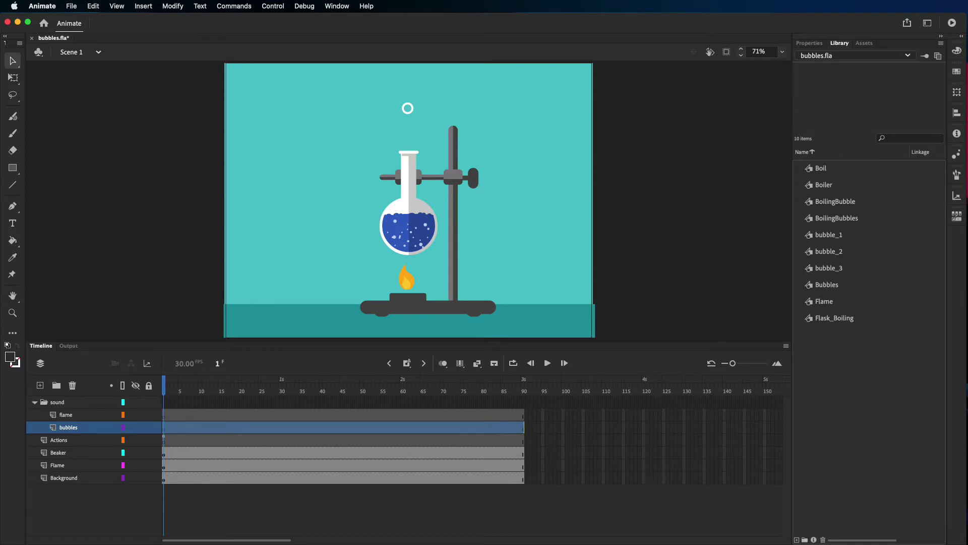
Drag Blow Torch long.wav and water bubbles.wav from the Finder bubbles folder into the Library
left_click(787, 535)
left_click_drag(568, 216, 537, 217)
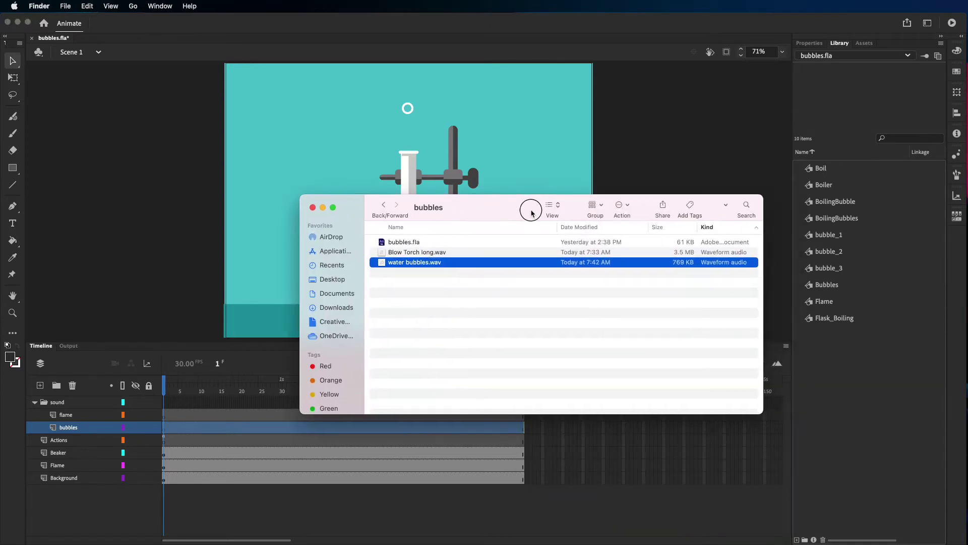
left_click(403, 252, "shift")
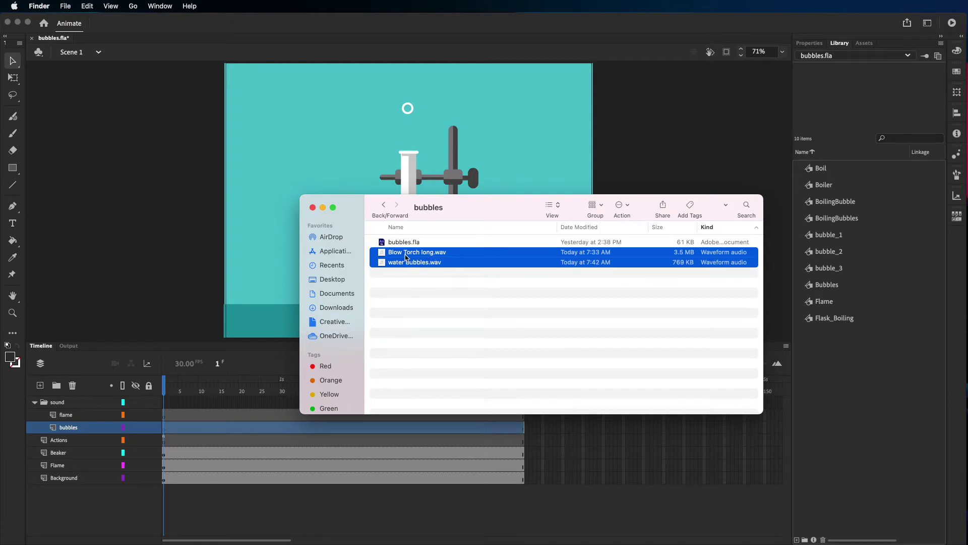
left_click_drag(405, 256, 854, 336)
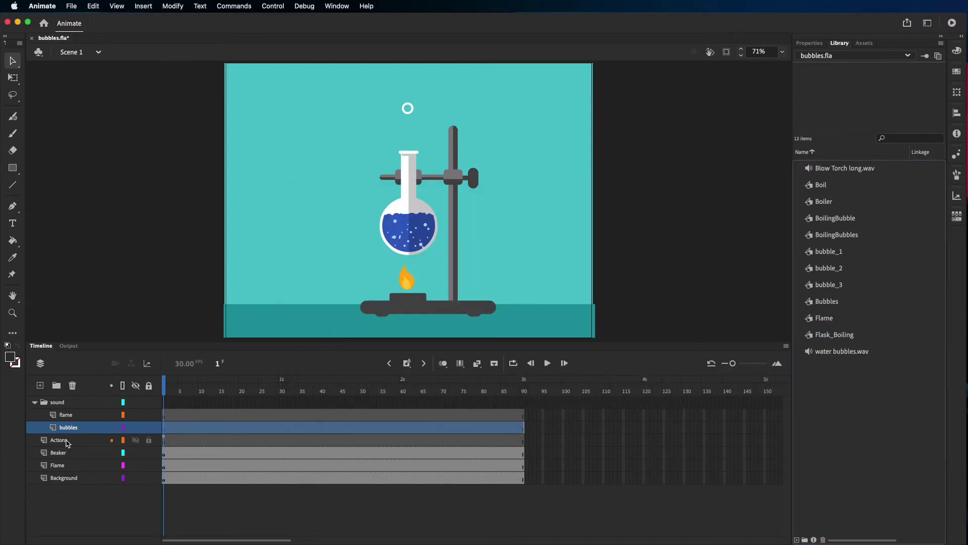
left_click(843, 351)
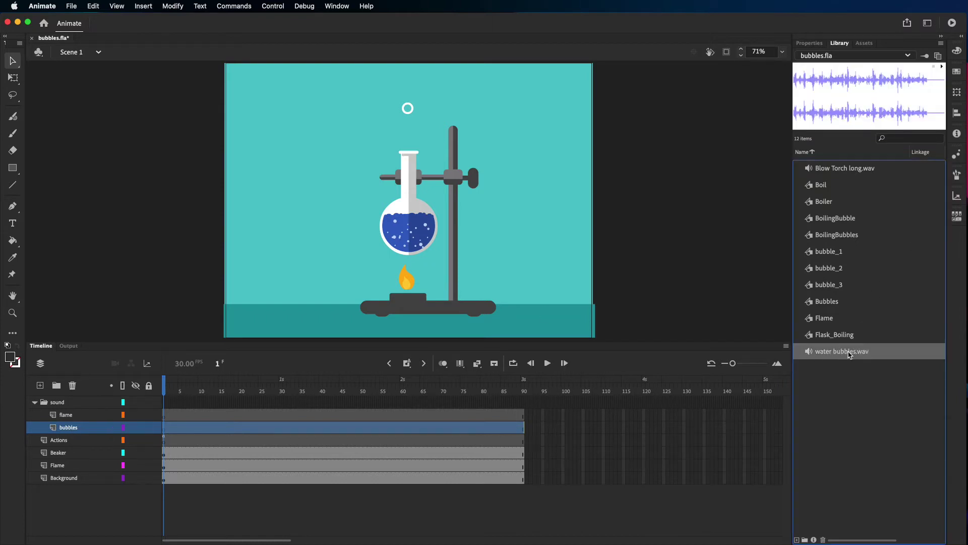
Place water bubbles.wav on the bubbles layer and play the animation to hear it
left_click_drag(851, 112, 331, 225)
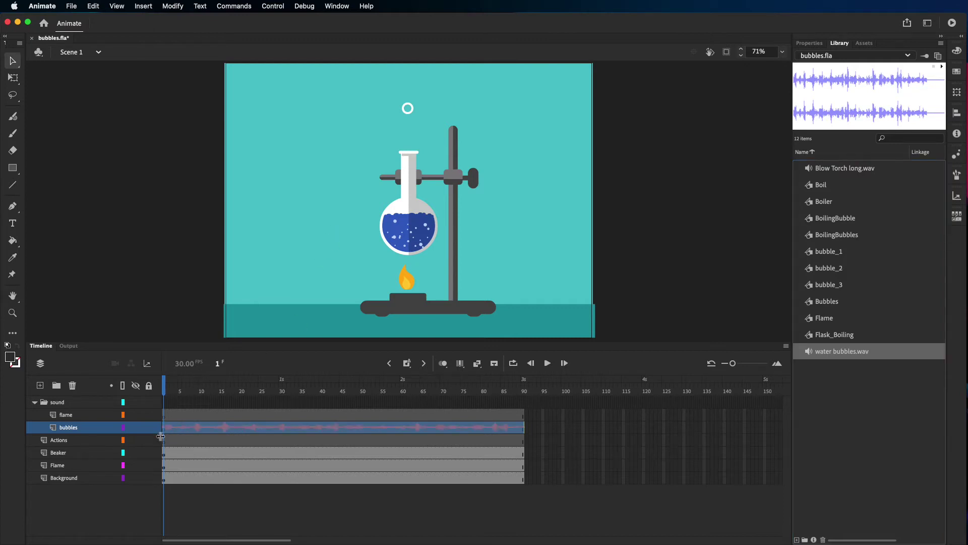
left_click_drag(185, 390, 233, 394)
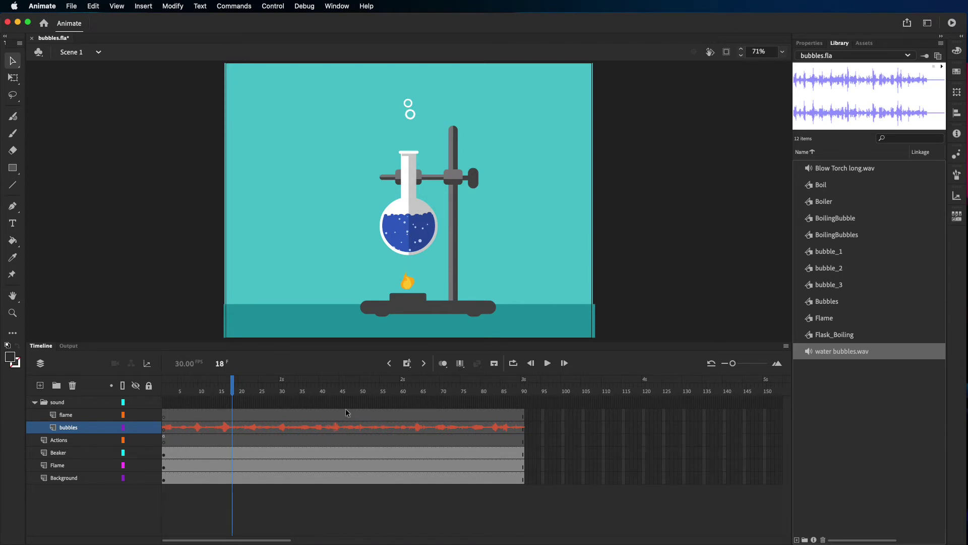
key("Return")
key("Return")
left_click(810, 43)
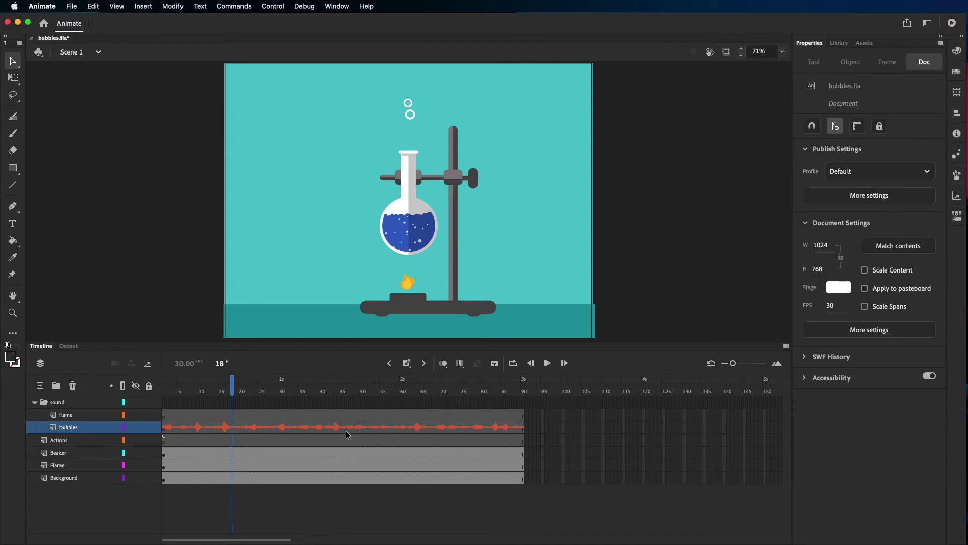
Keep the bubbles frames' sound on Sync Stream, Effect None and Repeat
left_click(361, 428)
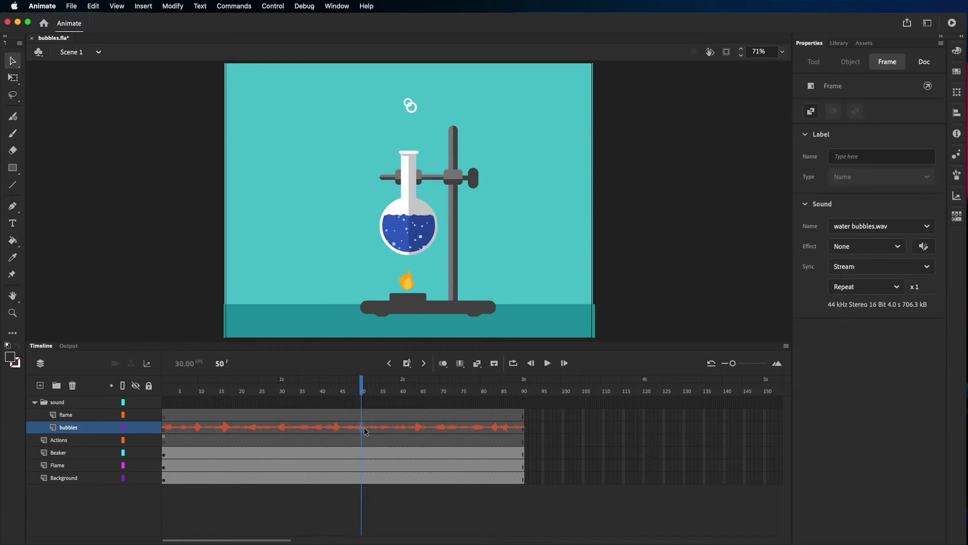
left_click(840, 267)
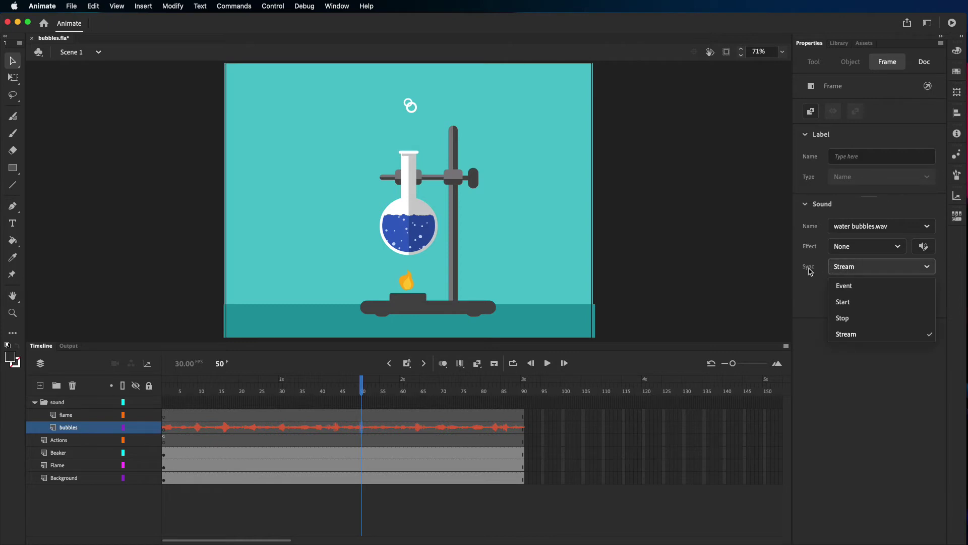
left_click(862, 341)
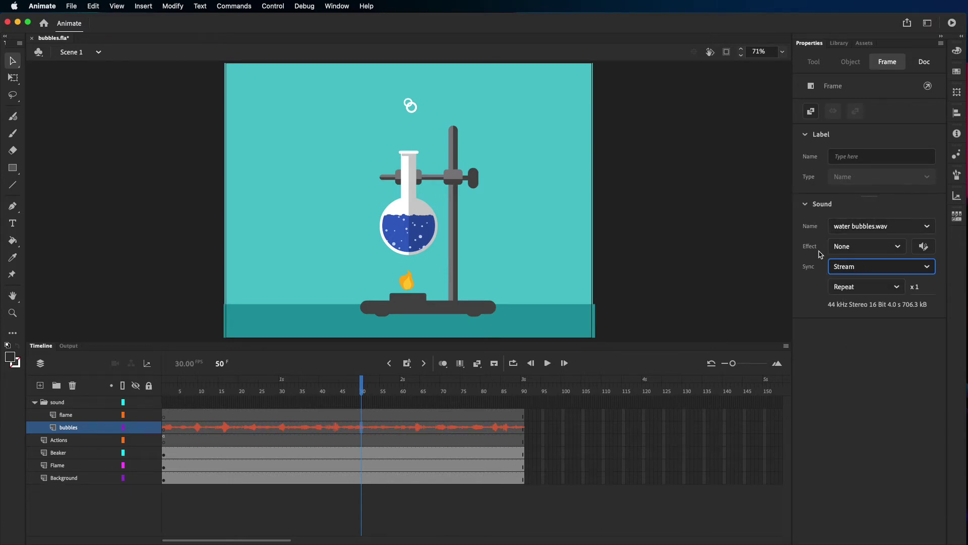
left_click(856, 247)
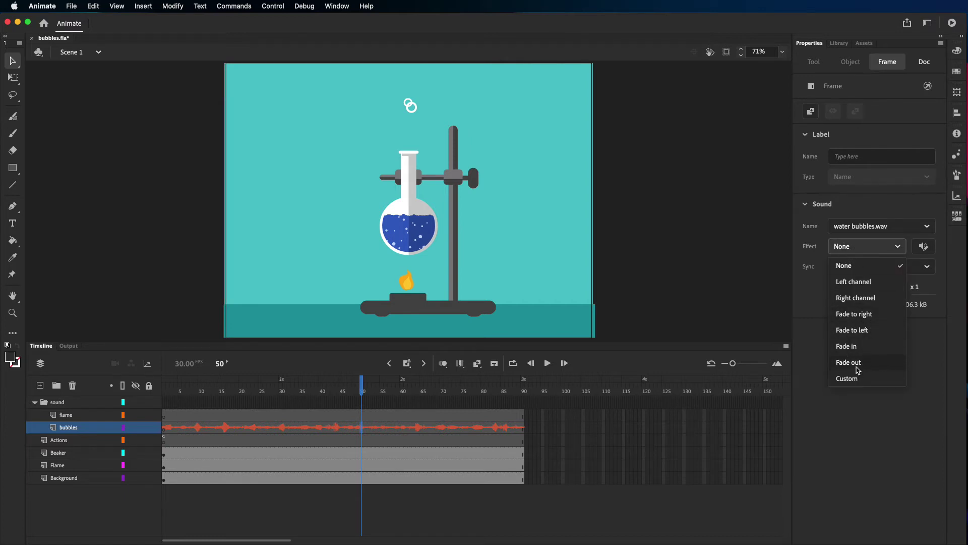
left_click(875, 247)
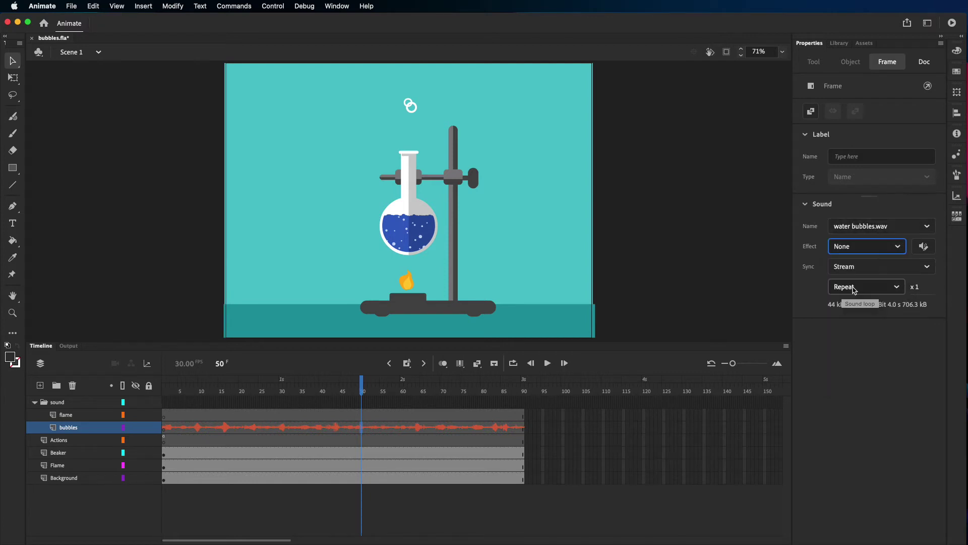
left_click(854, 290)
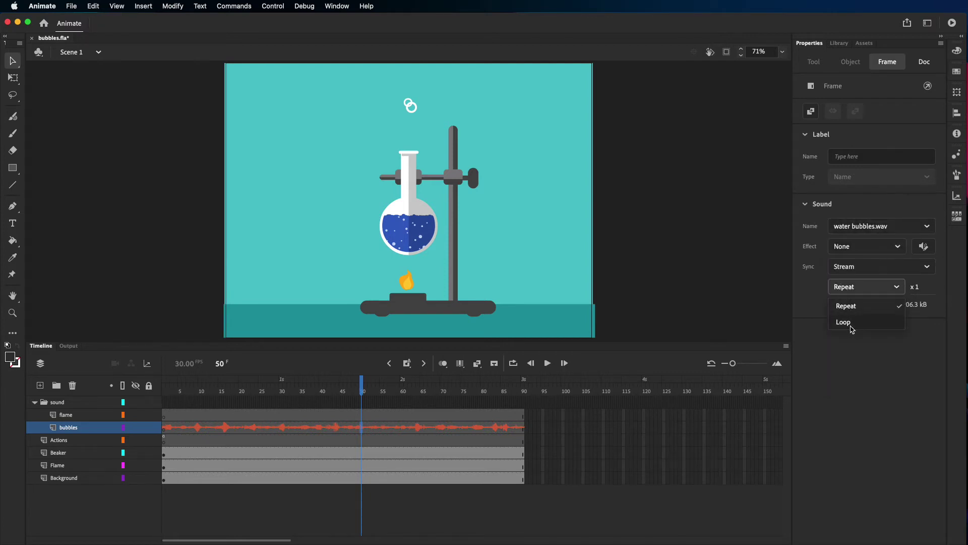
left_click(167, 432)
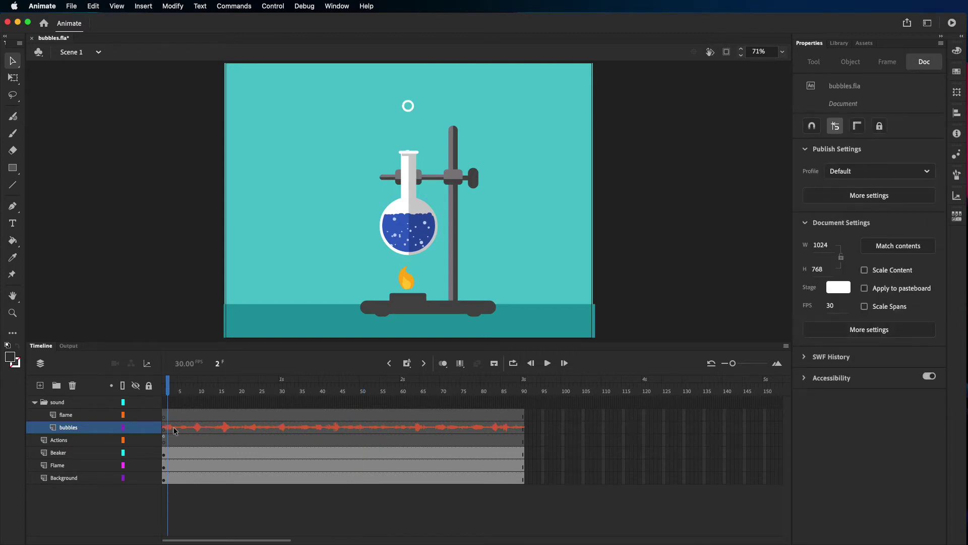
Move the playhead through frames 86, 78 and 63, then open the sound envelope editor
left_click(507, 428)
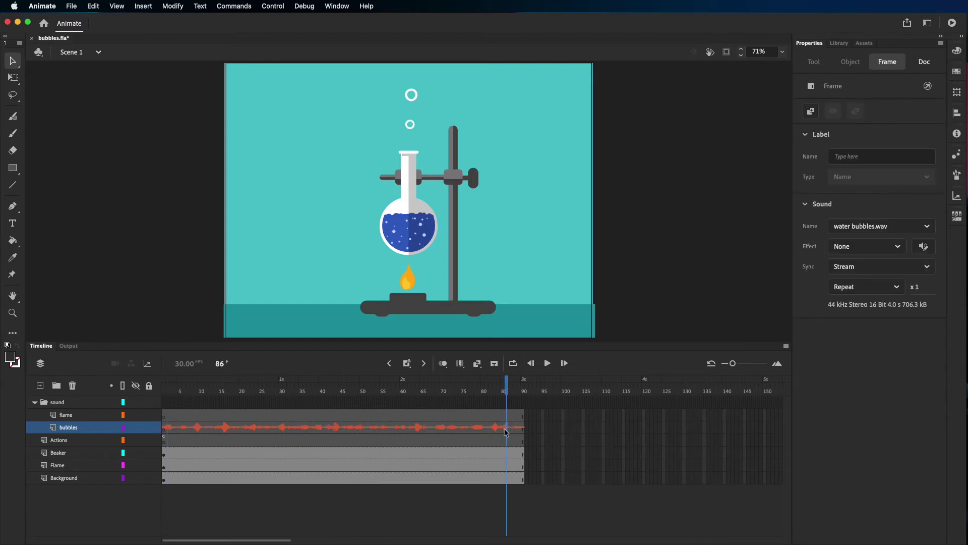
left_click(473, 429)
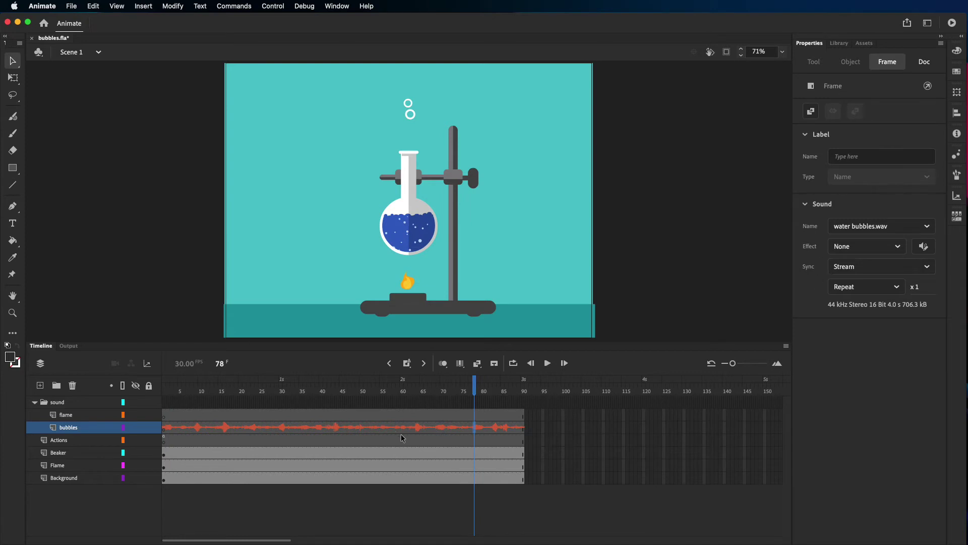
left_click(414, 428)
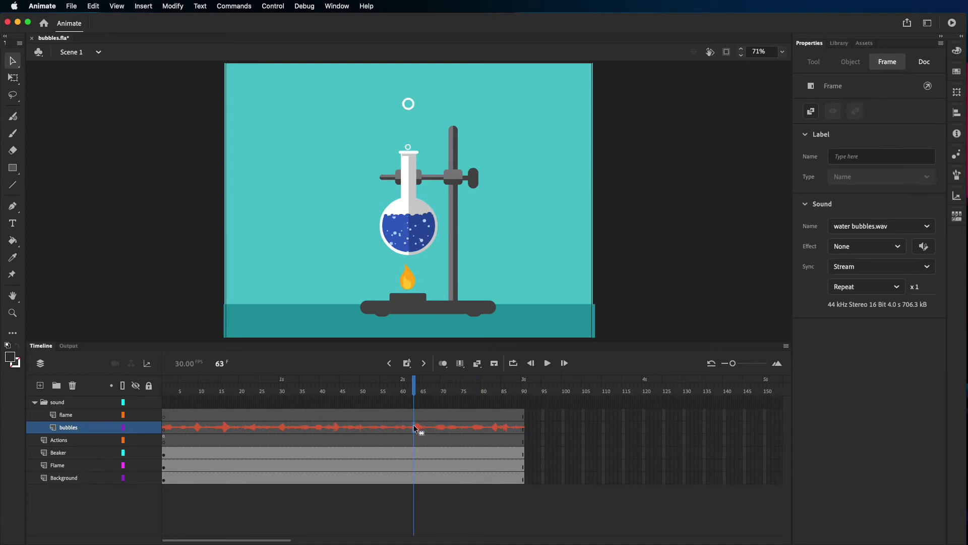
left_click(924, 247)
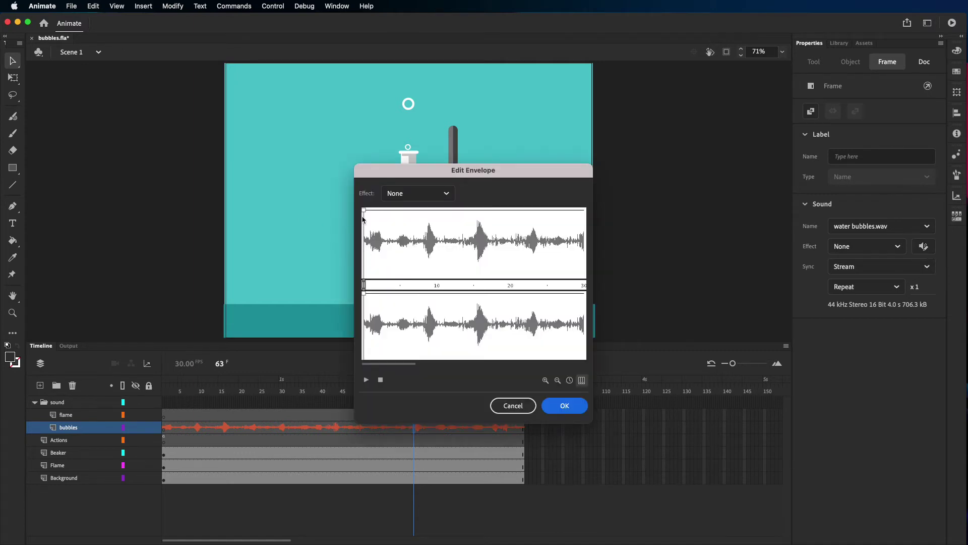
Zoom out on the waveform and drag the top channel's start down into a fade-in
left_click(558, 381)
left_click(550, 382)
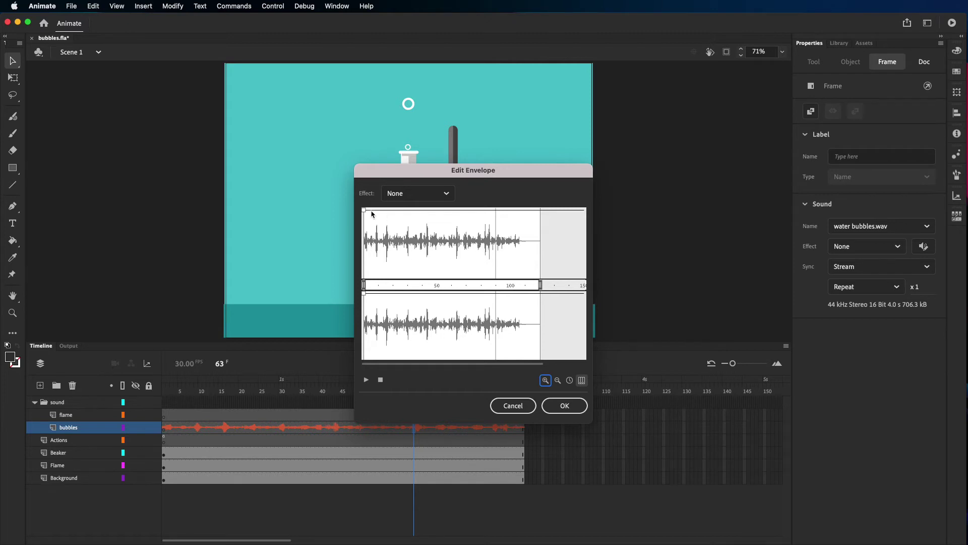
left_click_drag(364, 212, 395, 217)
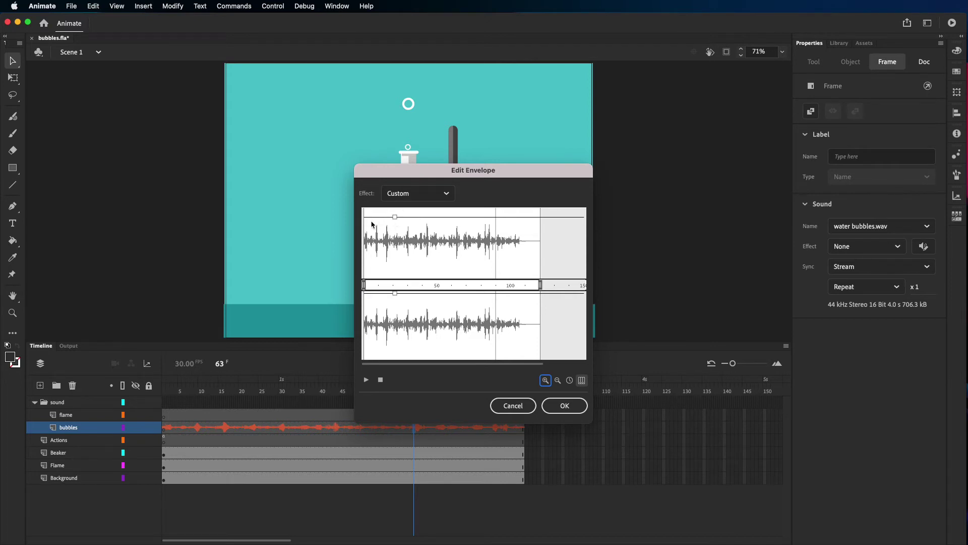
left_click_drag(365, 220, 363, 279)
left_click_drag(395, 217, 398, 234)
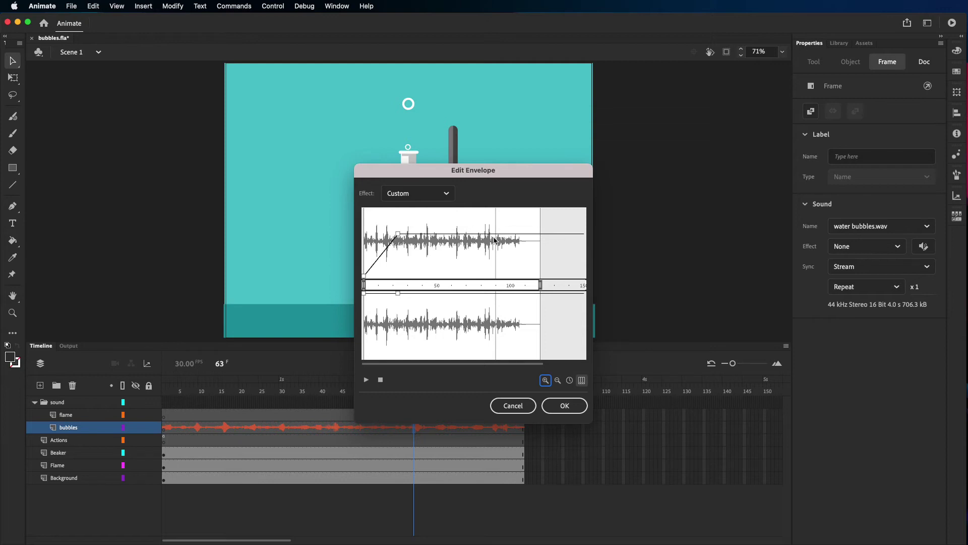
left_click(463, 234)
Fade the top channel out to silence and give the lower channel a matching fade-in and fade-out
left_click_drag(497, 235, 494, 288)
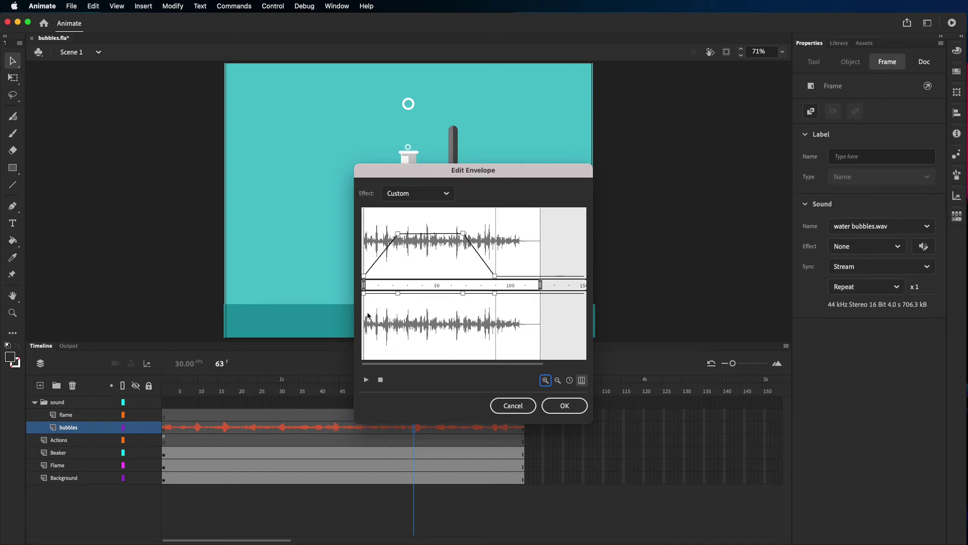
left_click_drag(364, 294, 363, 359)
left_click_drag(495, 293, 495, 361)
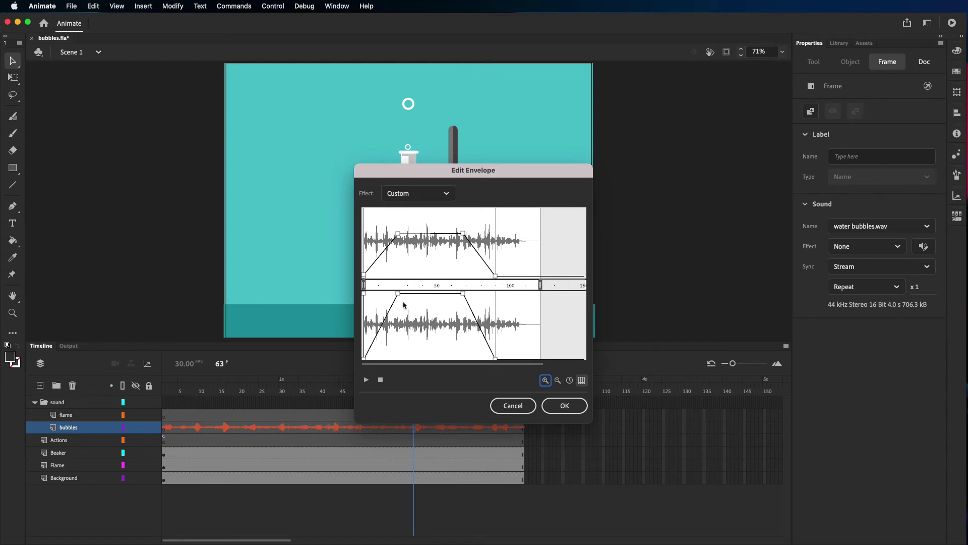
left_click_drag(397, 296, 408, 313)
left_click_drag(463, 233, 466, 234)
left_click_drag(466, 292, 466, 313)
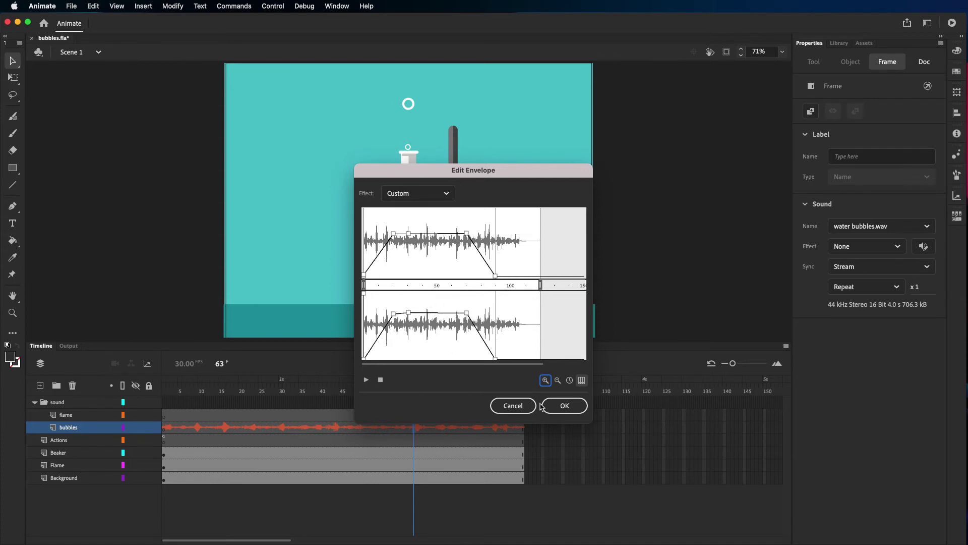
Preview the enveloped sound, apply it, and put the playhead on frame 14
left_click(366, 381)
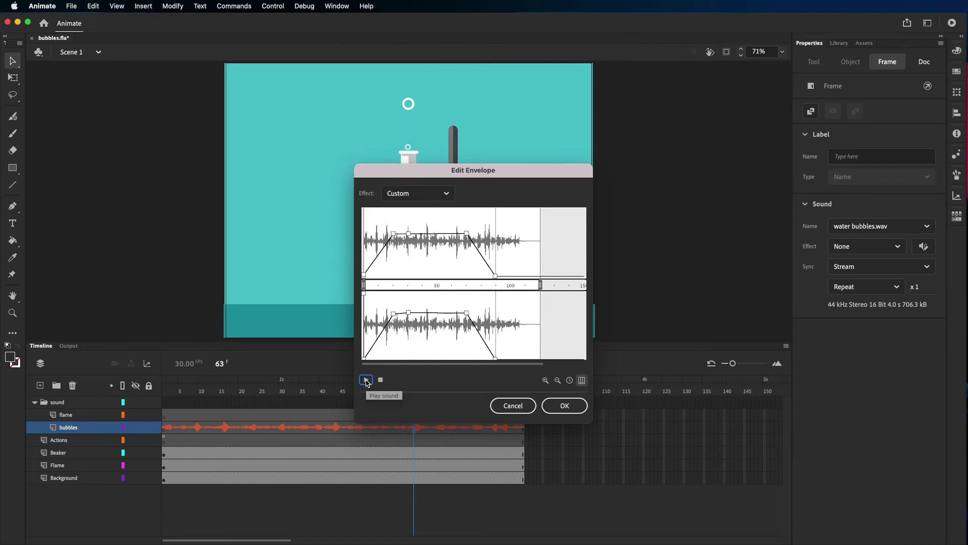
left_click(563, 406)
left_click(217, 391)
left_click(65, 415)
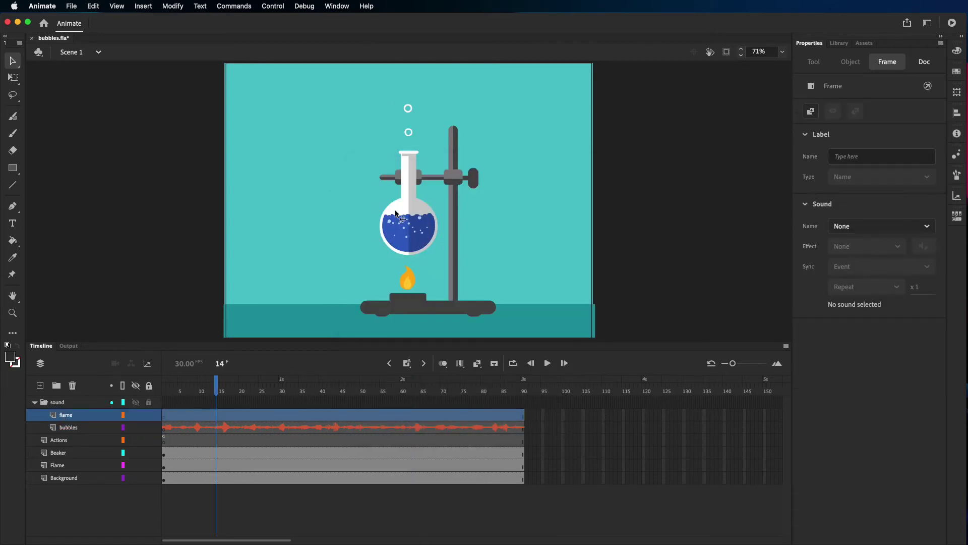
left_click(839, 43)
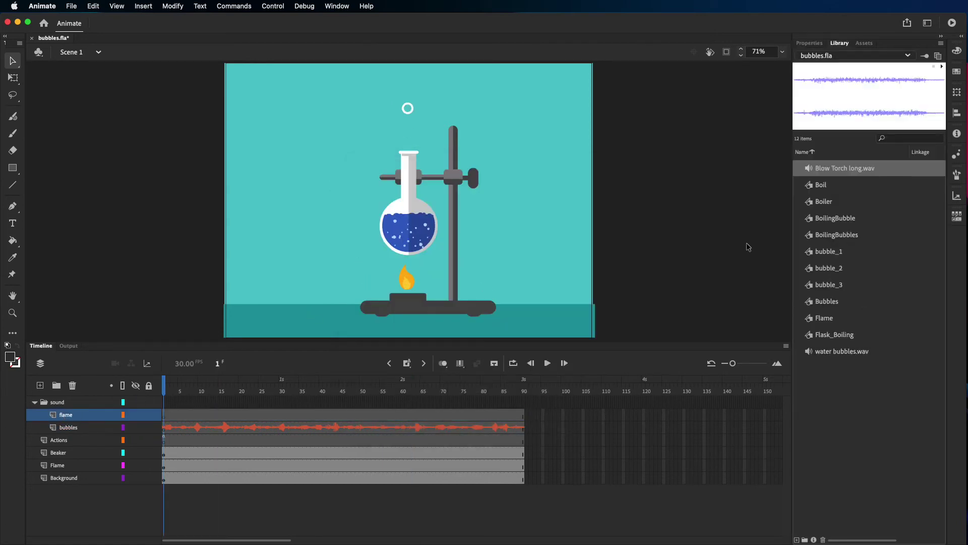
left_click_drag(851, 172, 443, 205)
left_click(164, 394)
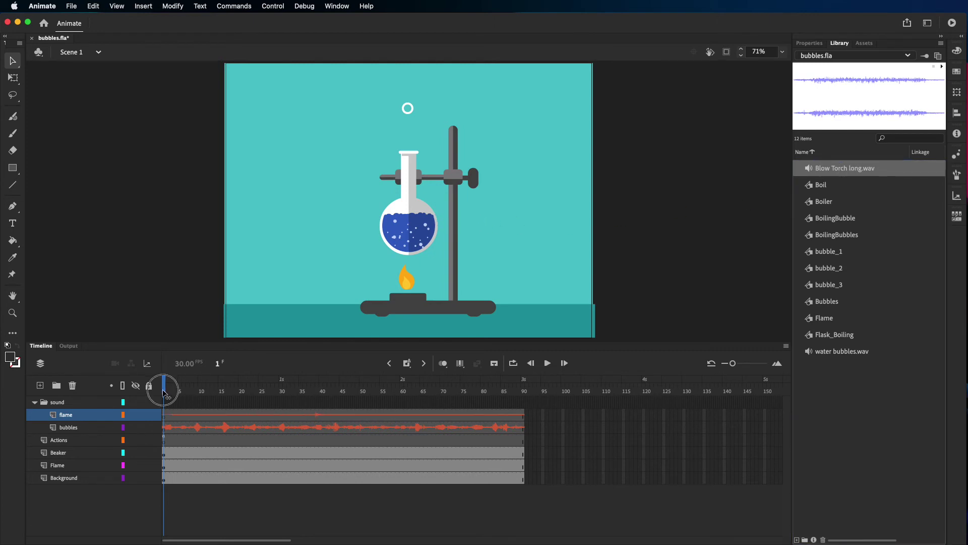
key("Return")
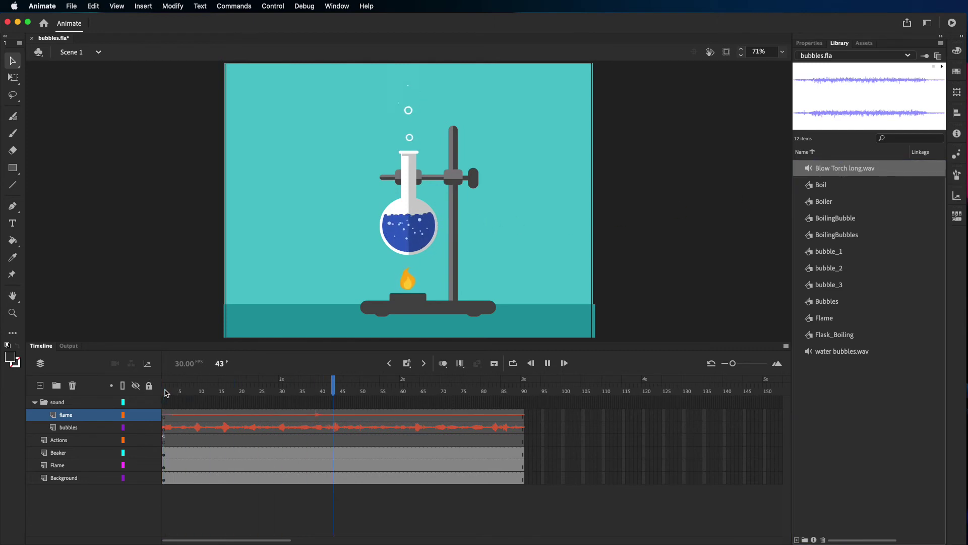
key("Return")
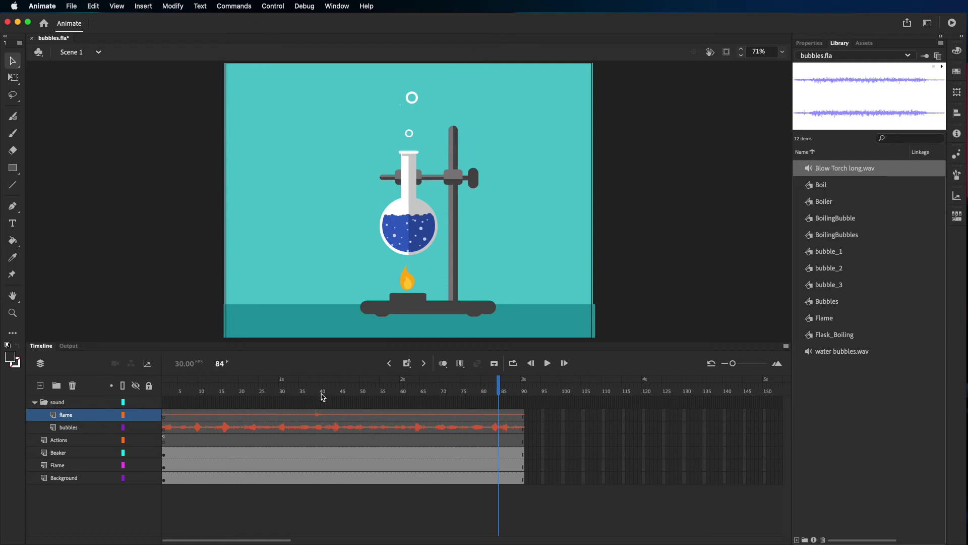
left_click_drag(323, 397, 316, 398)
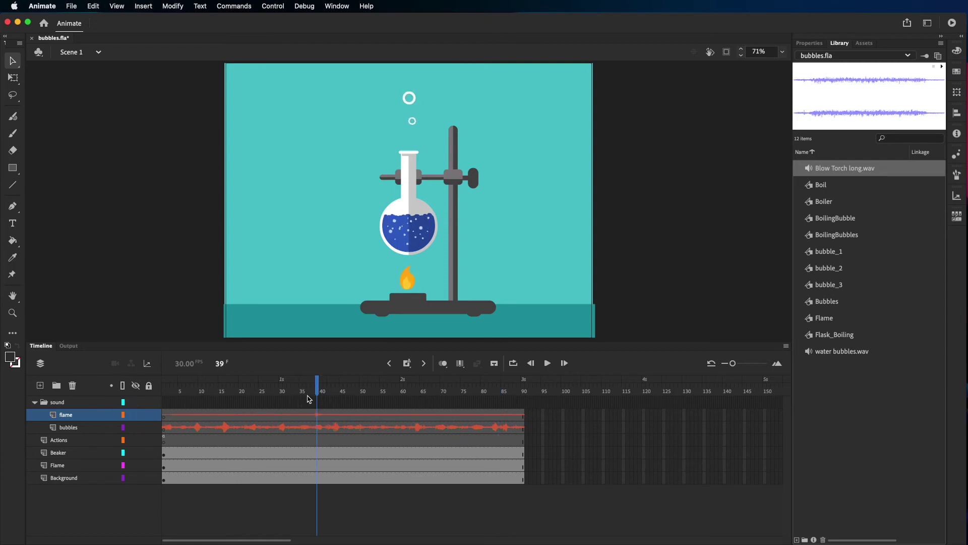
left_click(176, 417)
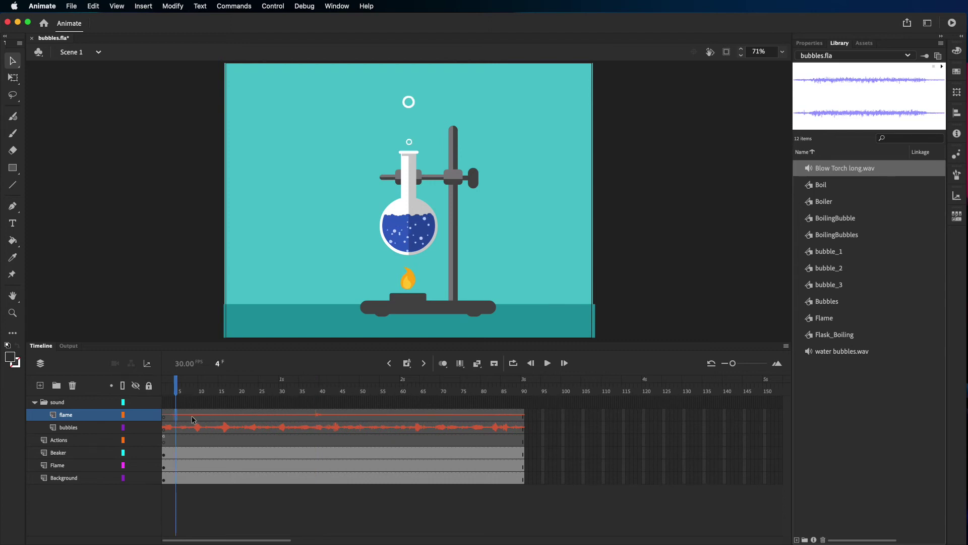
Preview Blow Torch long.wav in its envelope editor and trim the start past the opening spike
left_click(809, 43)
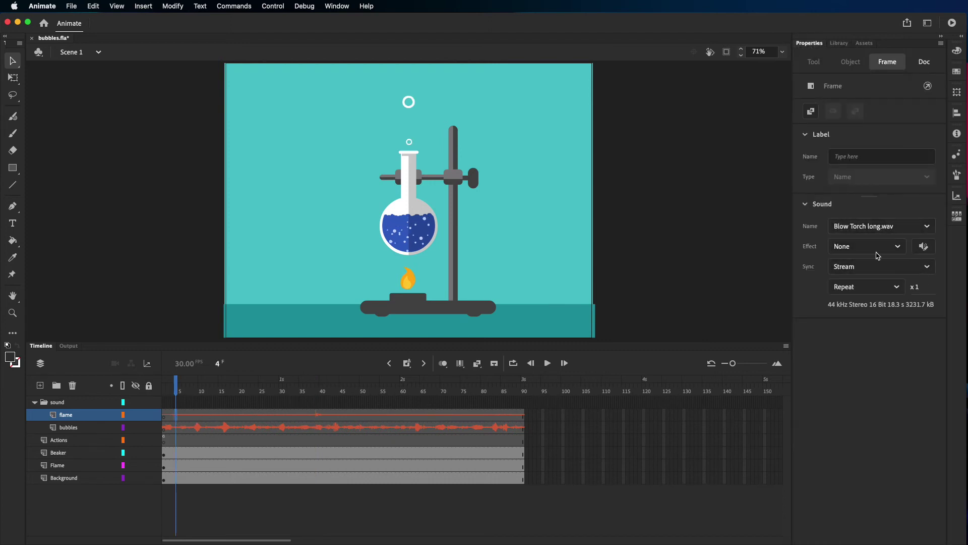
left_click(927, 254)
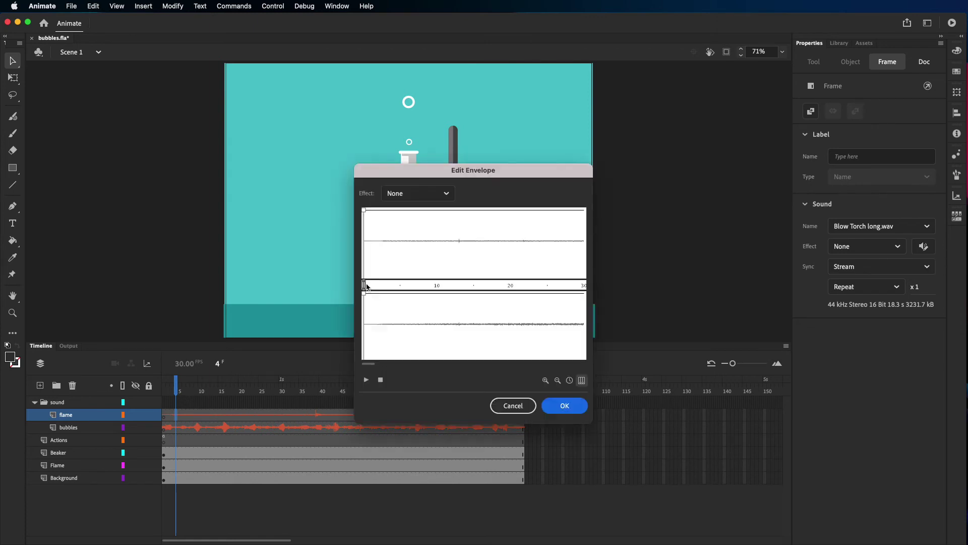
left_click(558, 381)
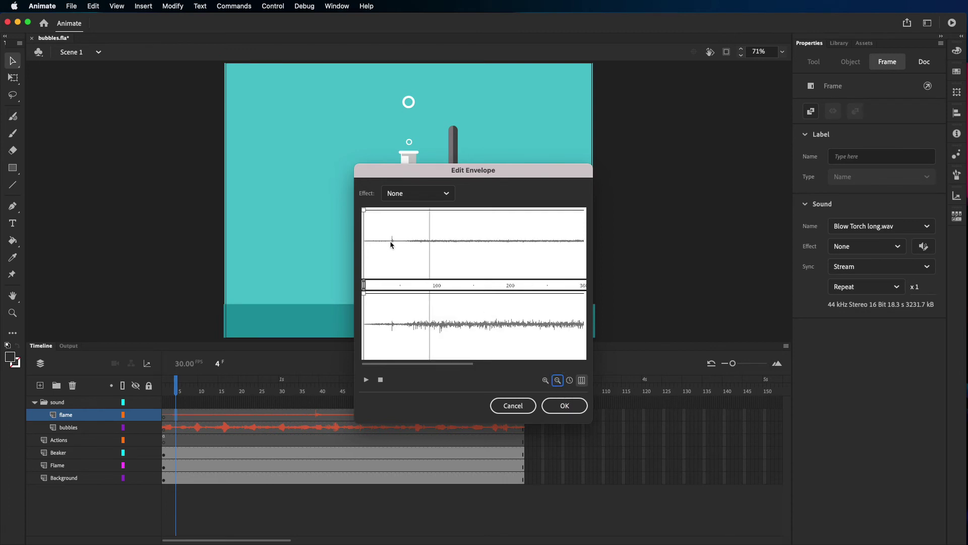
left_click(367, 381)
left_click(380, 380)
left_click_drag(364, 286, 410, 285)
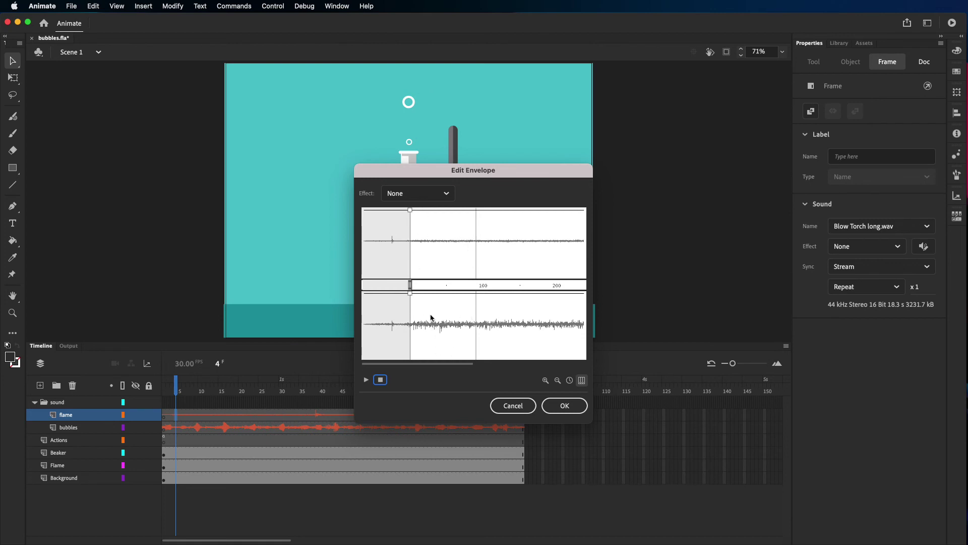
Shape the lower channel's envelope to fade in, plateau at a lowered peak, and fade out
left_click_drag(410, 293, 411, 325)
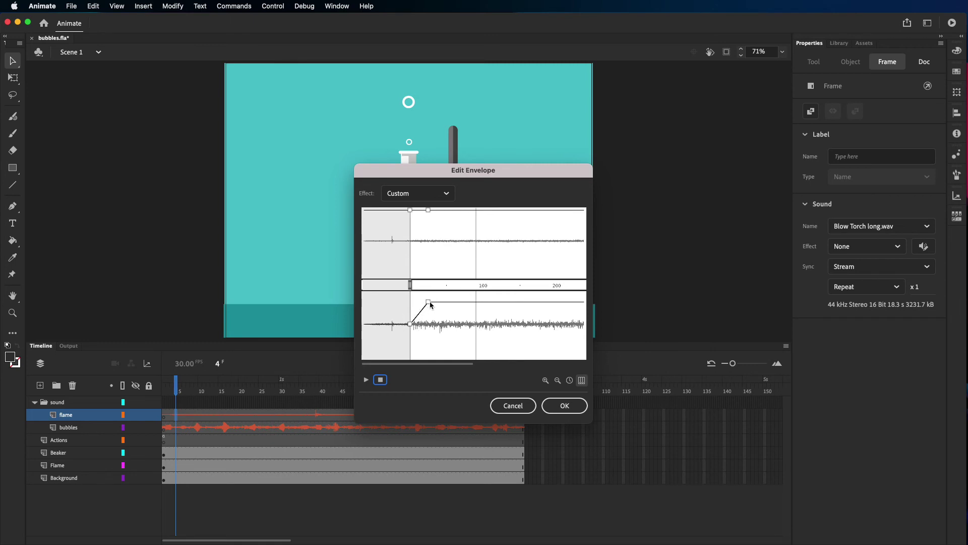
left_click(457, 302)
left_click_drag(476, 301, 456, 306)
left_click_drag(429, 302, 429, 306)
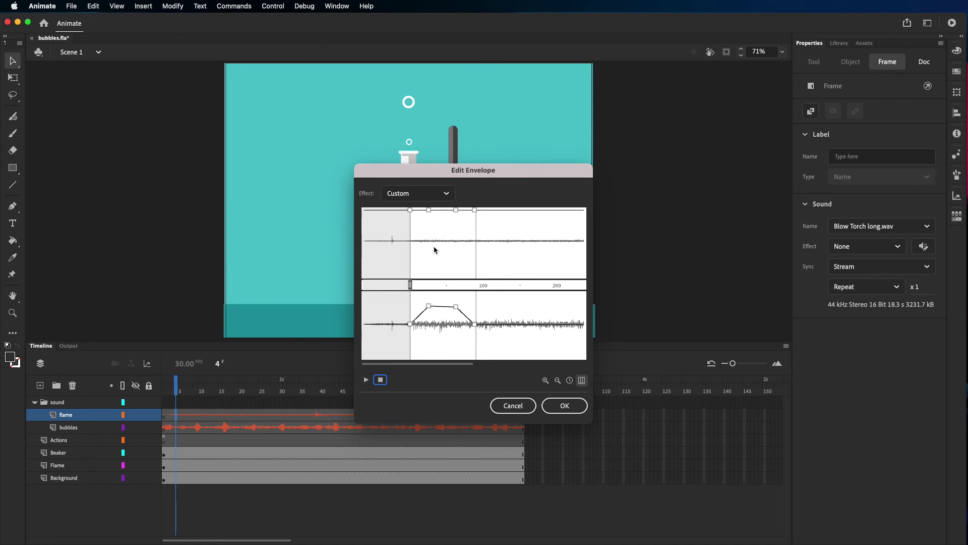
Give the upper channel a matching fade-in and fade-out, and lower the lower channel's volume further
left_click_drag(411, 214, 410, 234)
left_click_drag(476, 212, 479, 234)
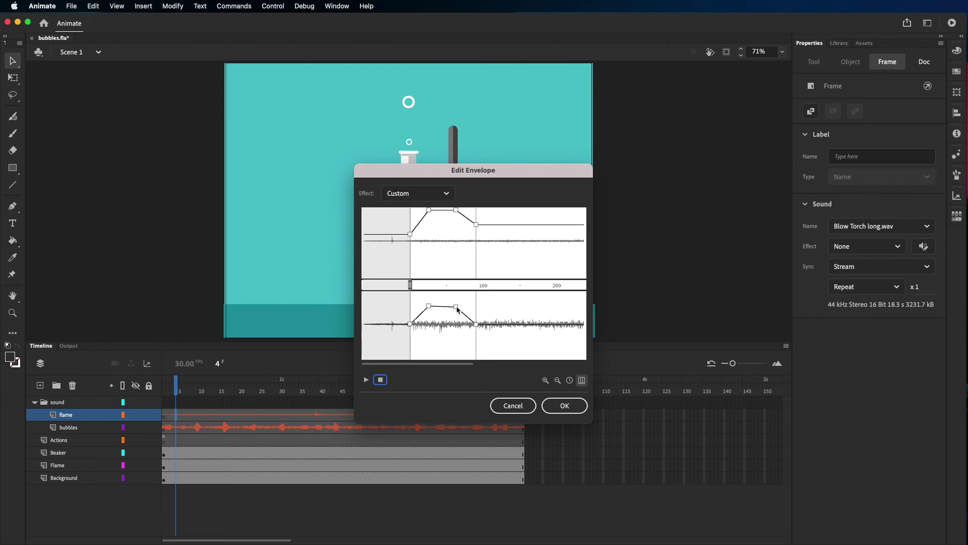
left_click_drag(456, 307, 427, 321)
left_click(428, 307)
Apply the custom envelope and play the animation to hear the faded blowtorch sound
left_click(567, 407)
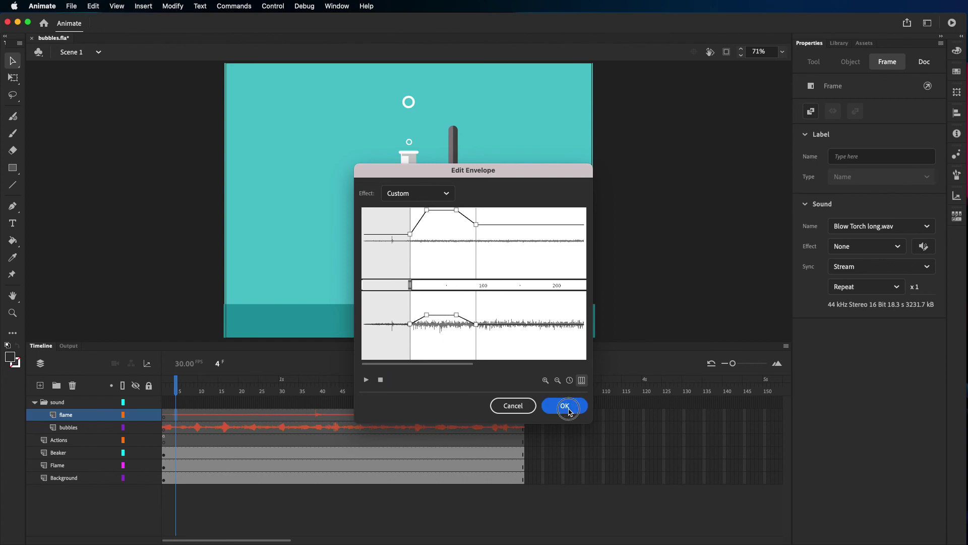
left_click(329, 525)
key("Return")
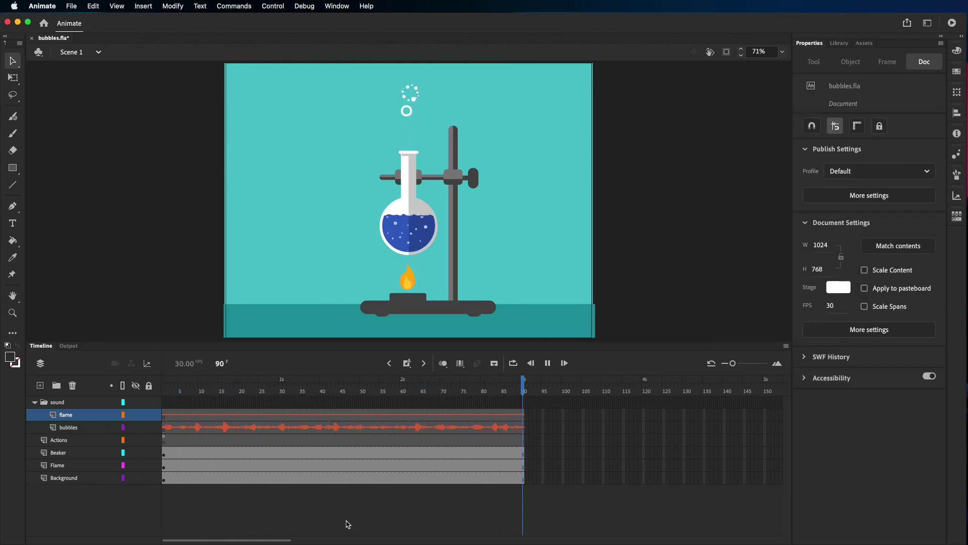
Stop the preview and set the audio stream publish compression to Raw, 22kHz, Mono
key("ctrl+super+Escape")
left_click(676, 333)
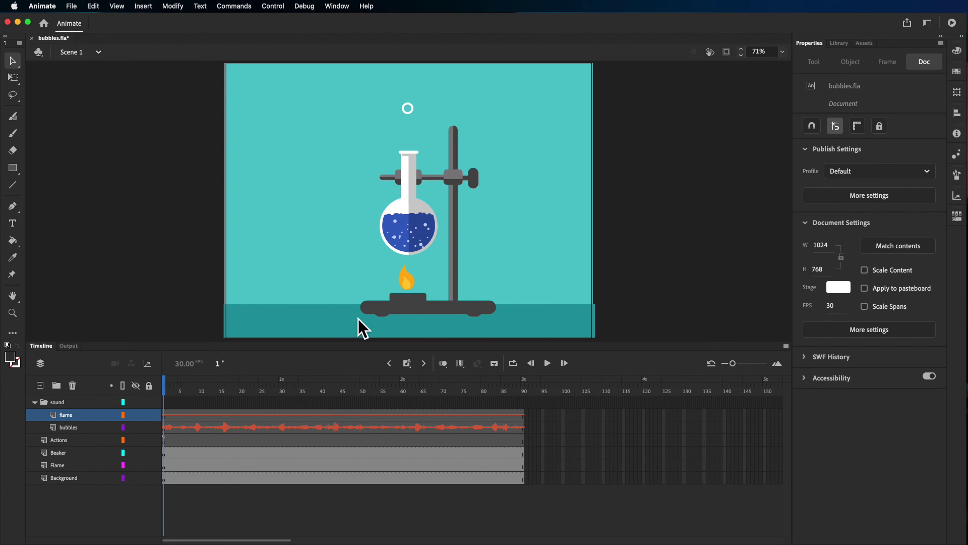
left_click(71, 6)
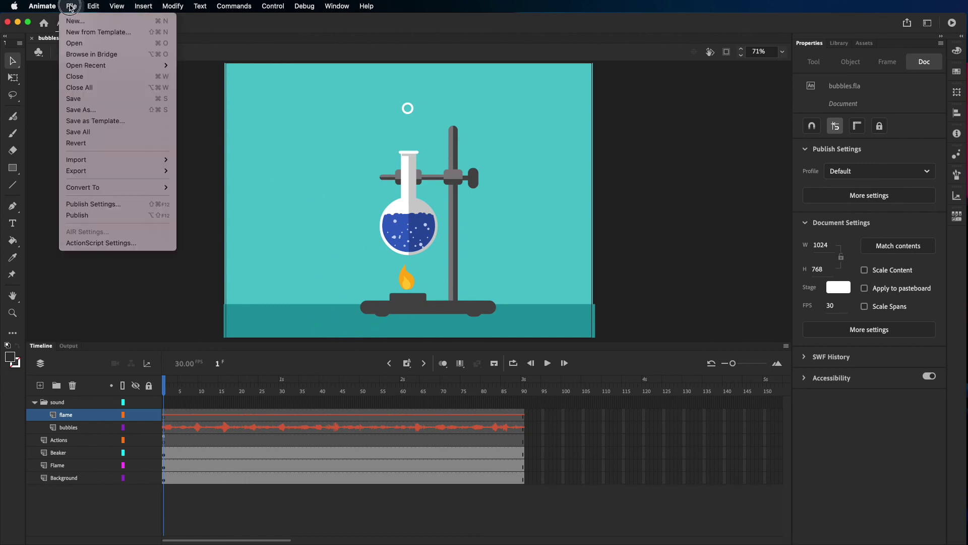
left_click(133, 204)
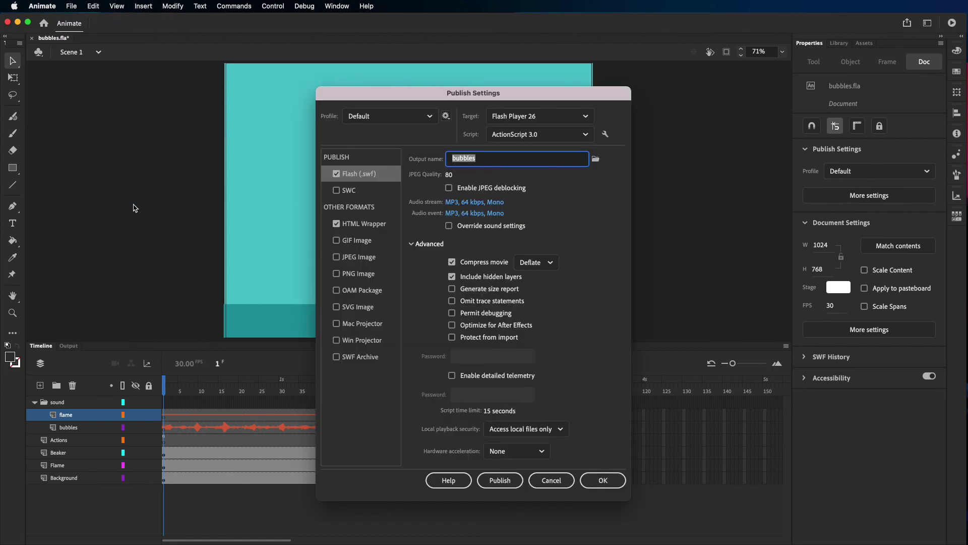
left_click(462, 202)
left_click(432, 258)
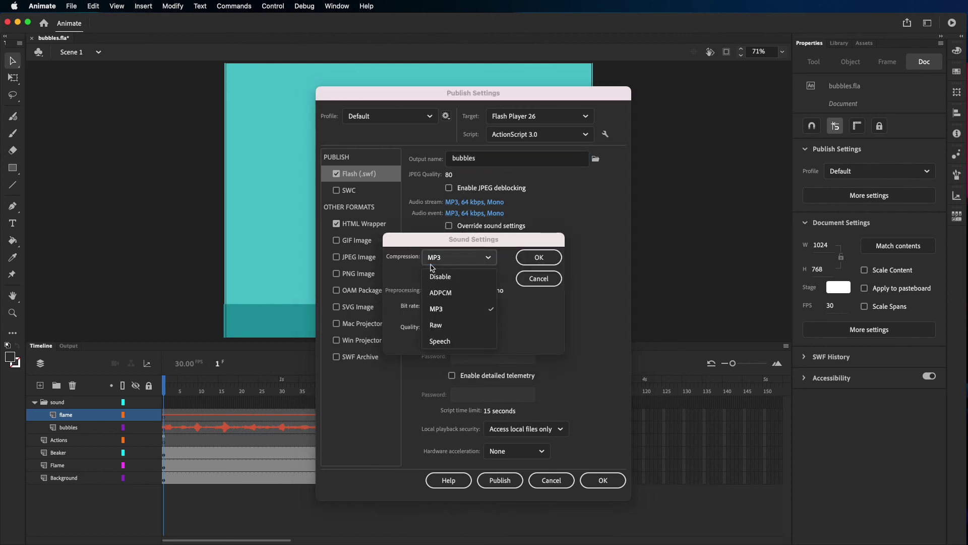
left_click(450, 327)
left_click(540, 259)
Set the audio event compression to Raw, 22kHz, Mono and apply the publish settings
left_click(469, 213)
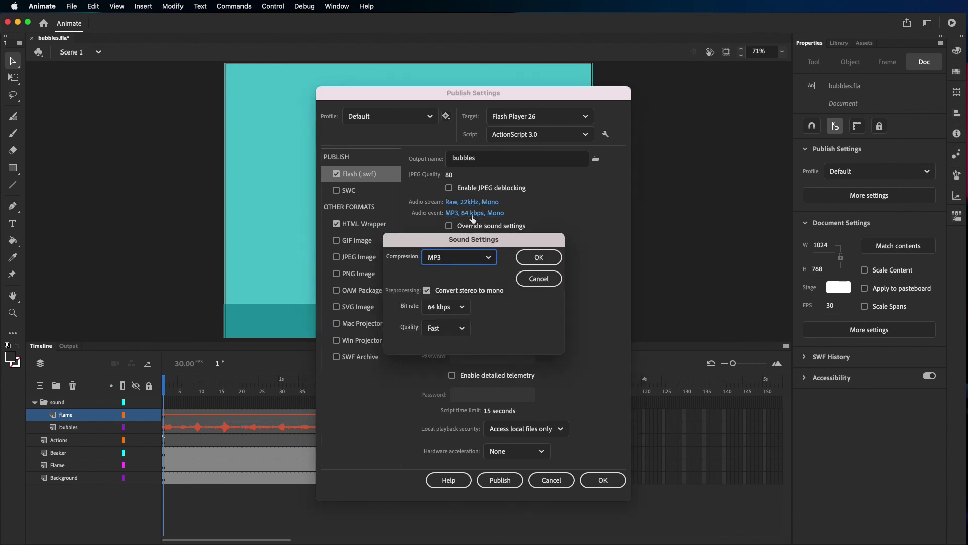
left_click(444, 263)
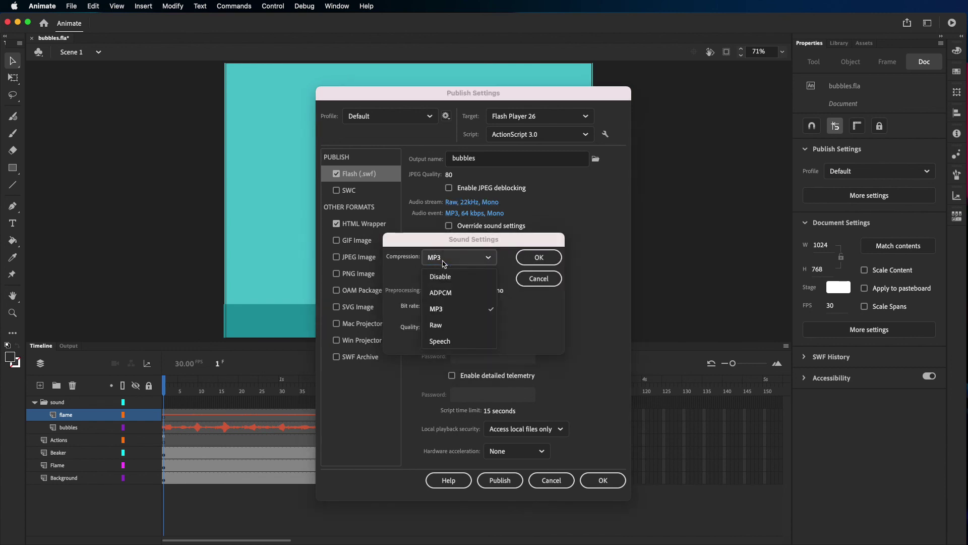
left_click(460, 330)
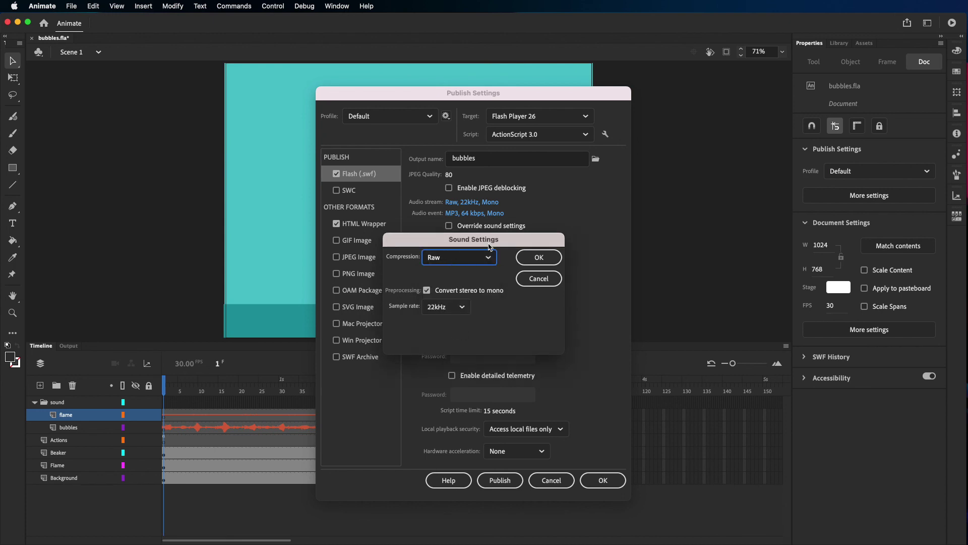
left_click(539, 258)
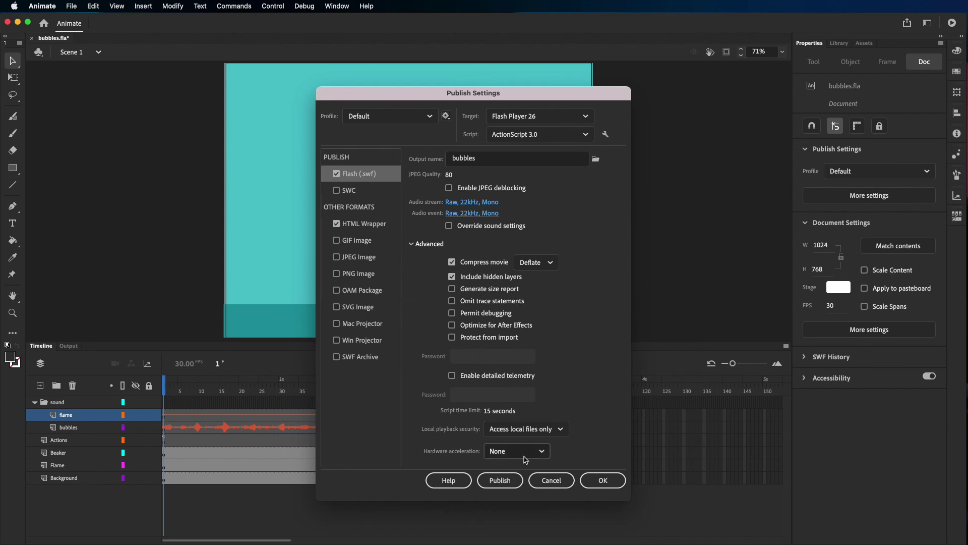
left_click(600, 484)
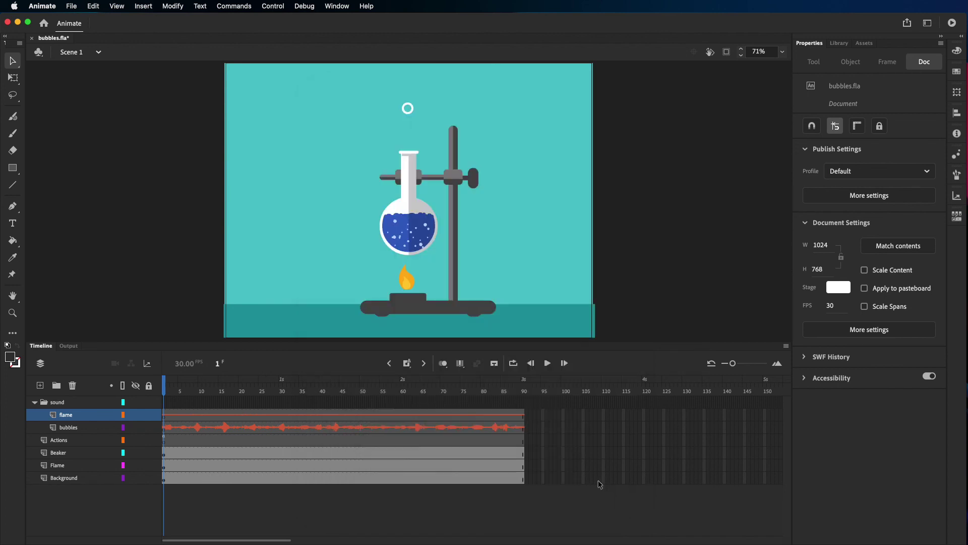
Open the Export Movie dialog to save bubbles.swf as an SWF Movie
left_click(73, 5)
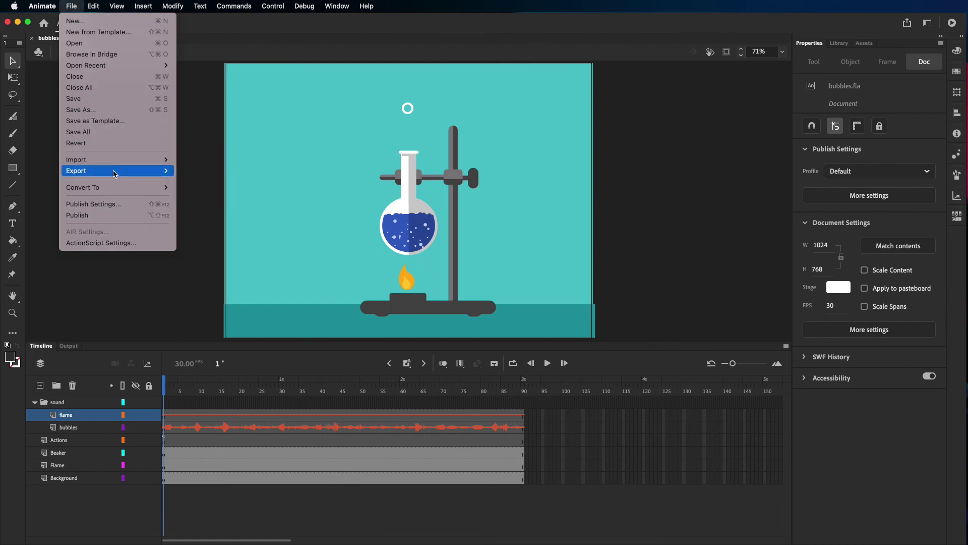
mouse_move(116, 172)
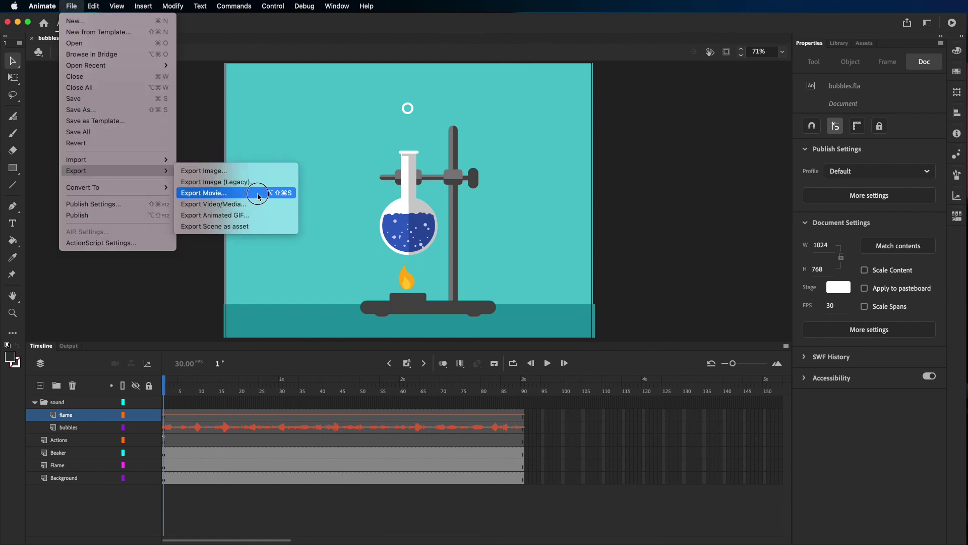
left_click(205, 192)
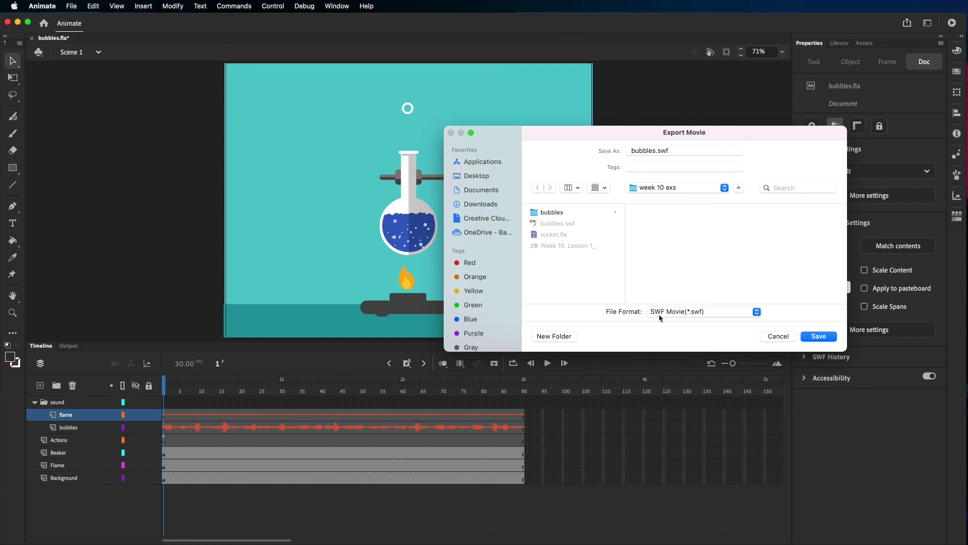